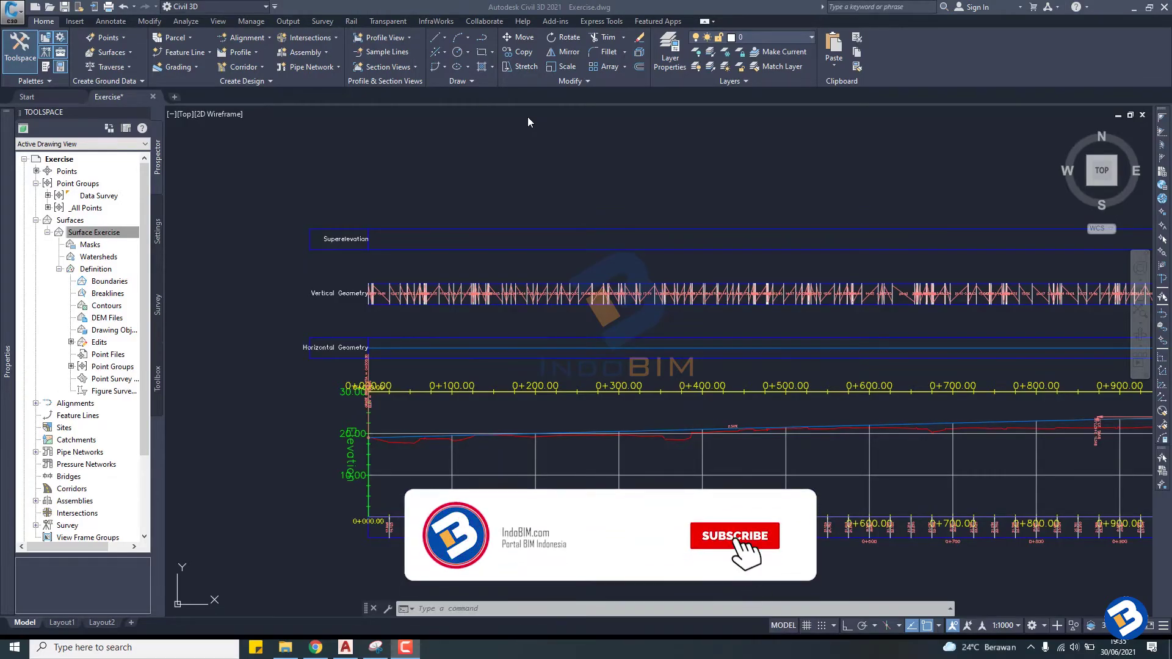
- Zoom in and out around the plan view to locate the alignment
scroll(514, 142, down, 2)
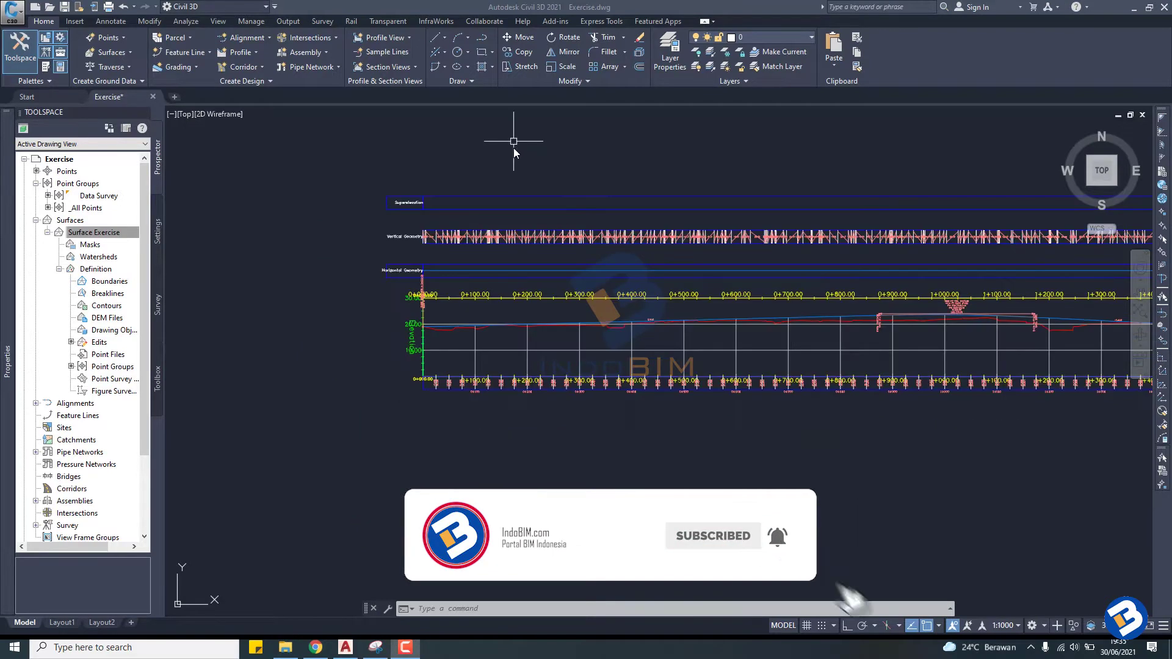
scroll(548, 160, up, 2)
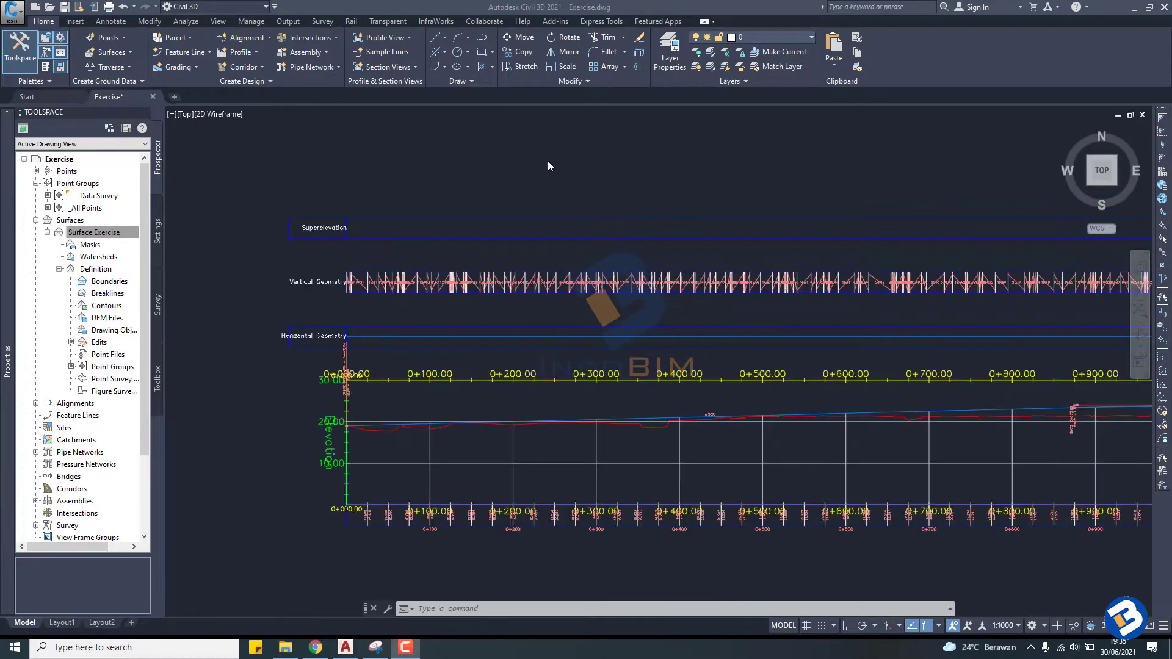
scroll(547, 160, up, 3)
scroll(546, 171, down, 3)
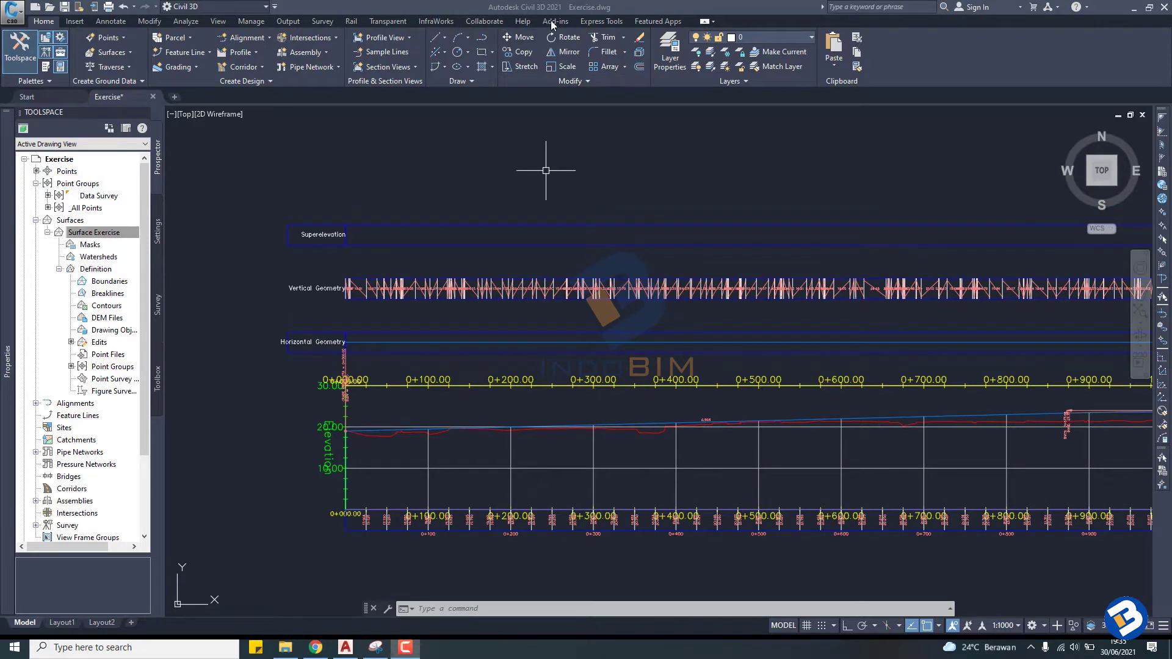
click(479, 172)
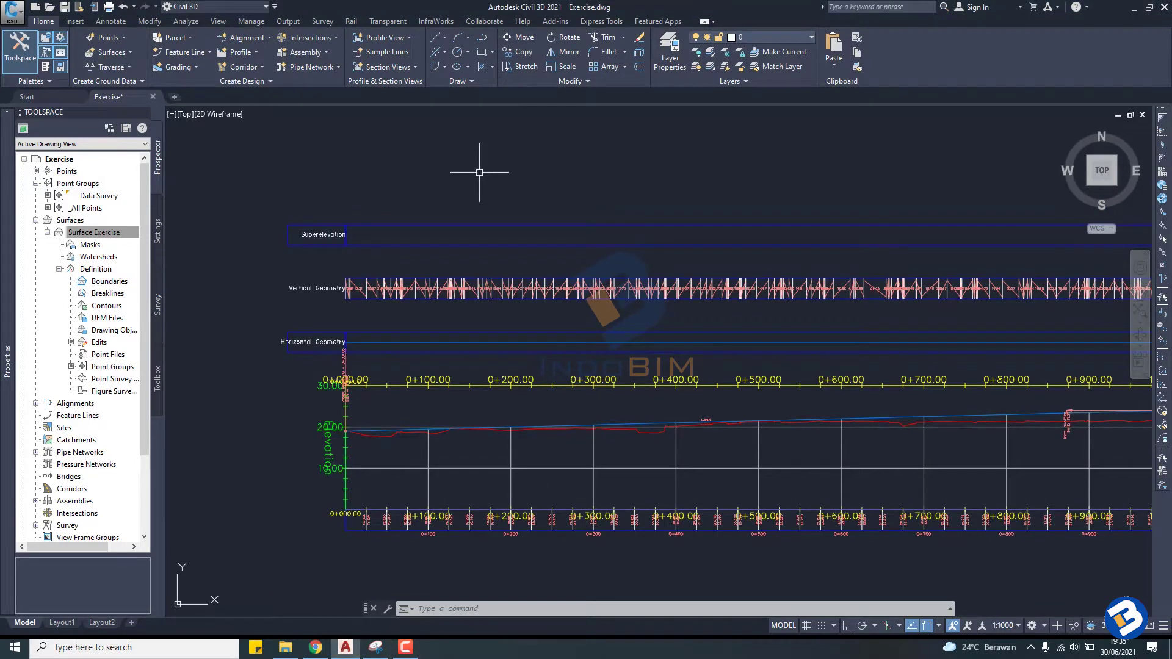
scroll(479, 173, down, 3)
scroll(464, 224, up, 3)
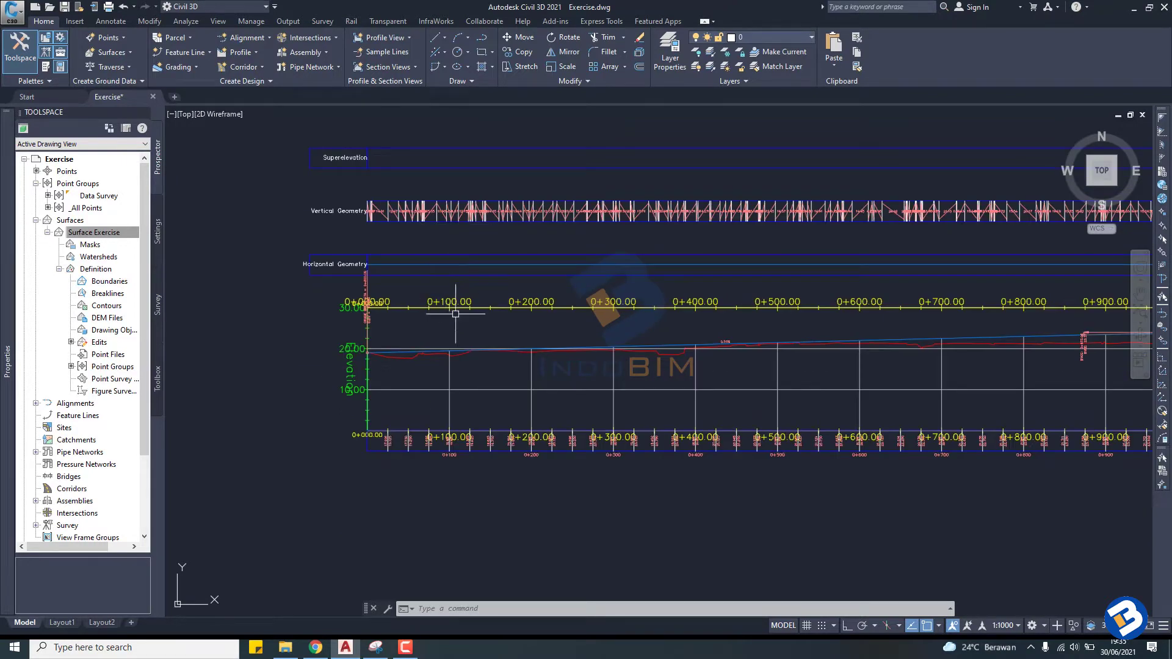
scroll(455, 314, down, 4)
scroll(456, 311, up, 4)
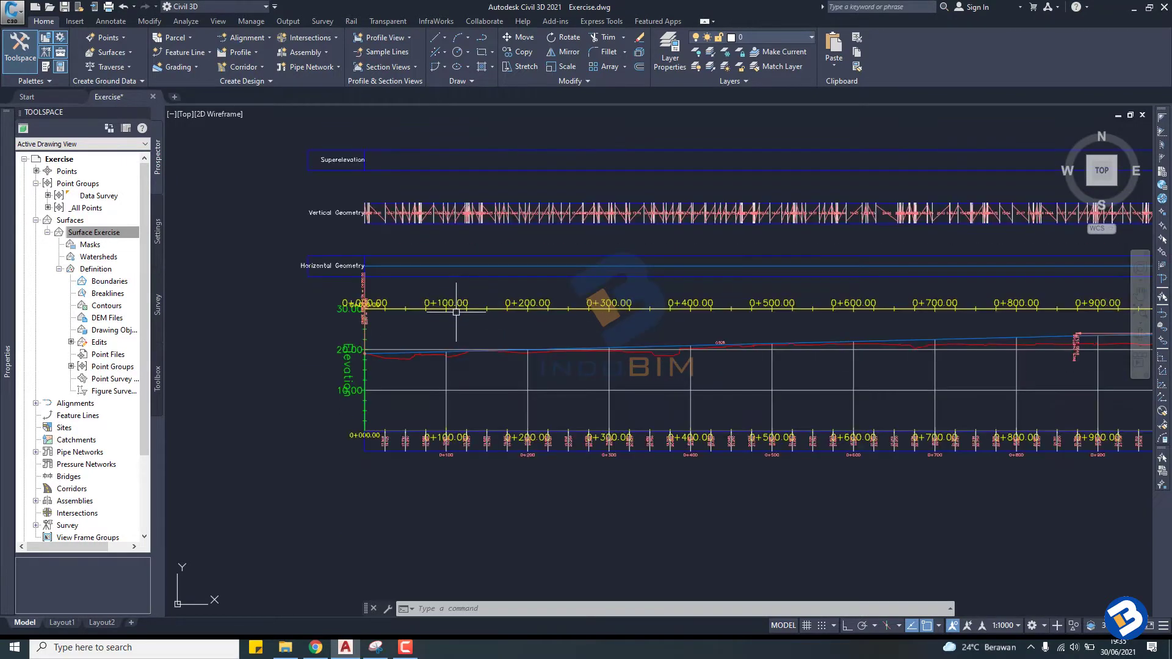
scroll(455, 308, down, 4)
scroll(455, 293, up, 4)
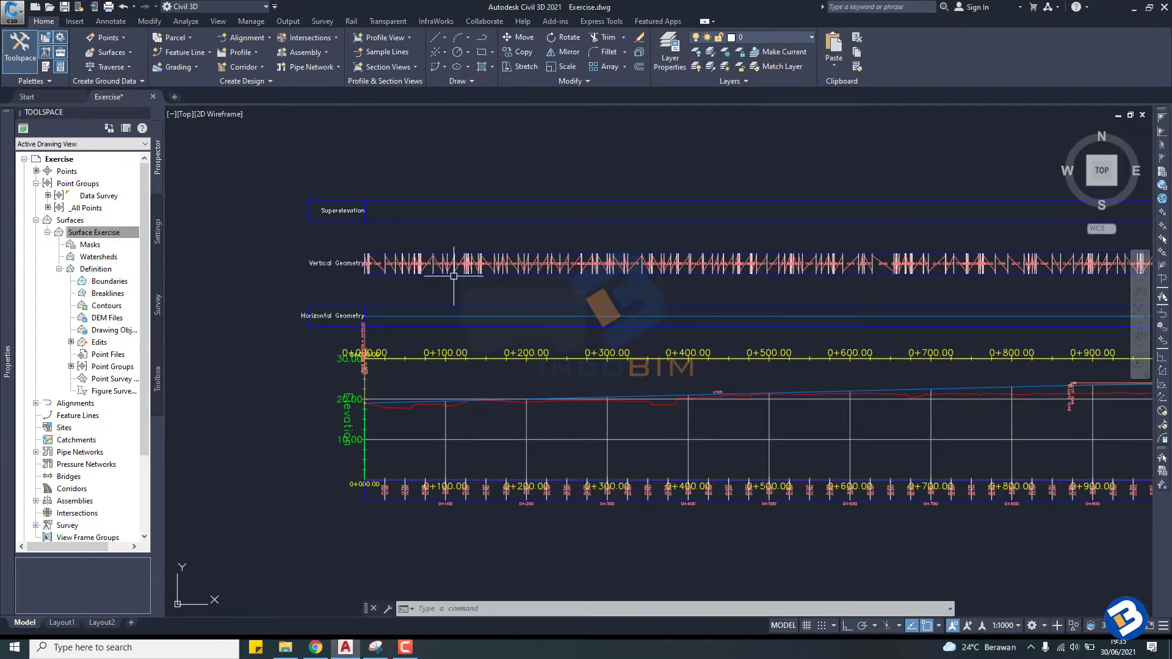
scroll(453, 276, down, 4)
scroll(451, 280, up, 4)
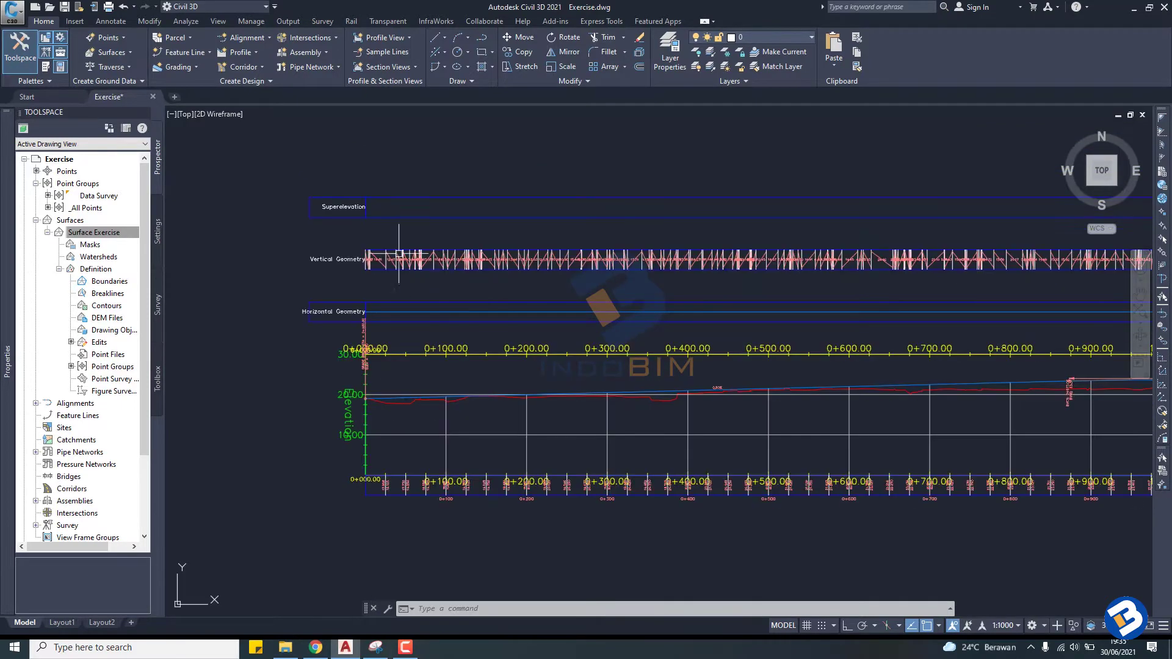
scroll(373, 211, up, 2)
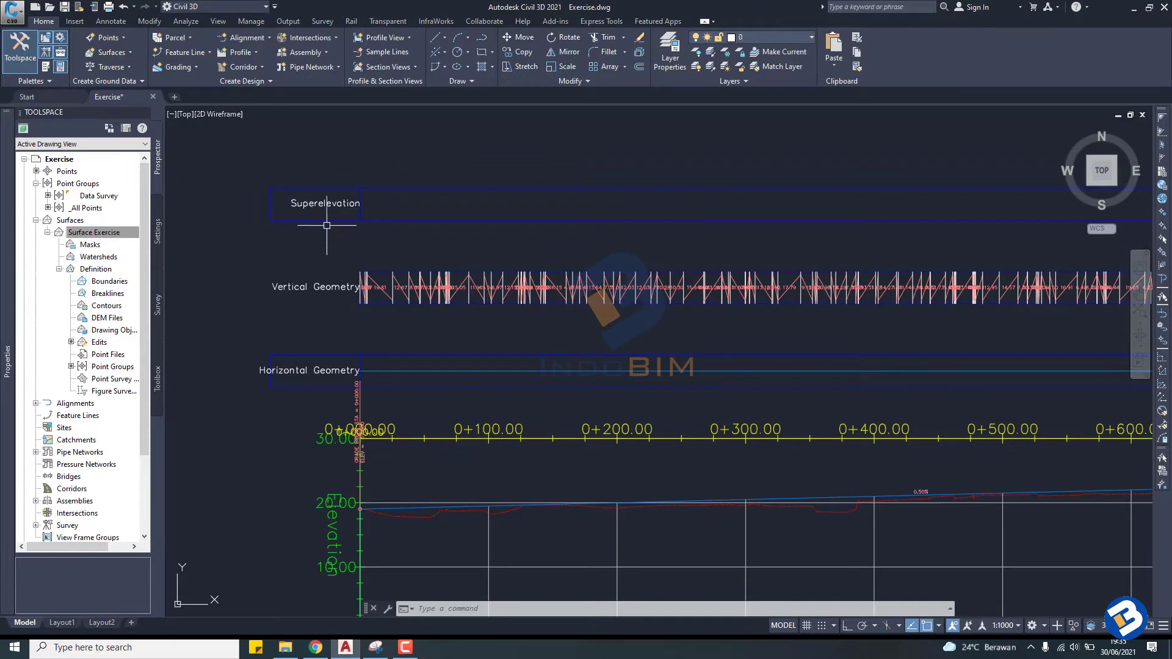
scroll(416, 177, down, 2)
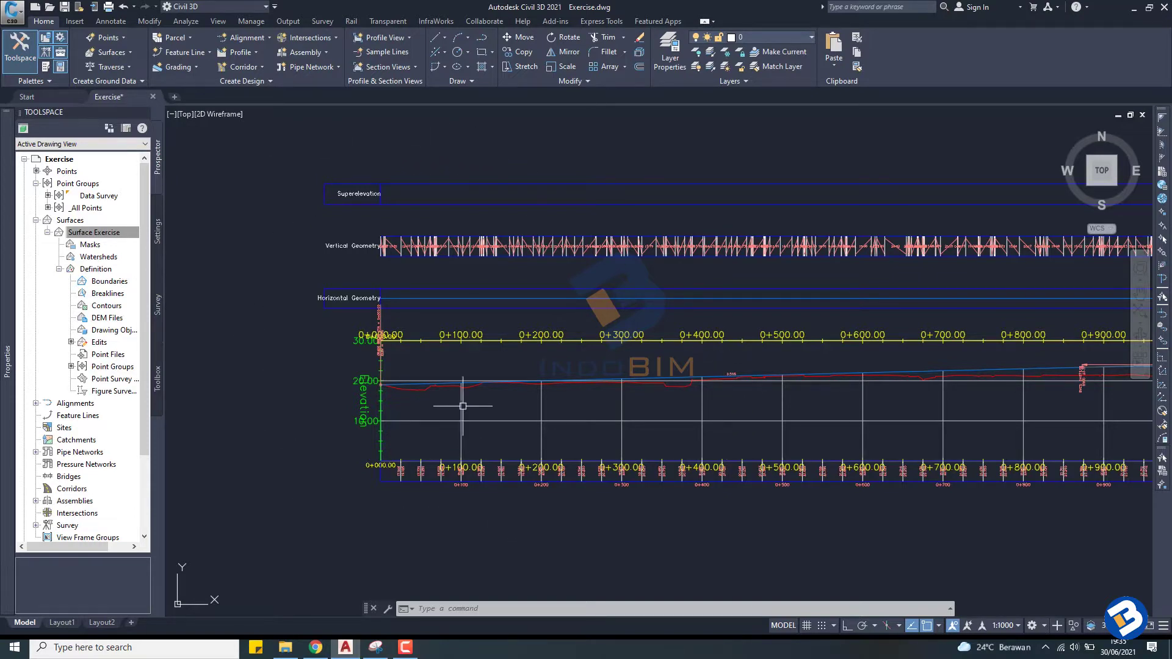
scroll(368, 207, up, 4)
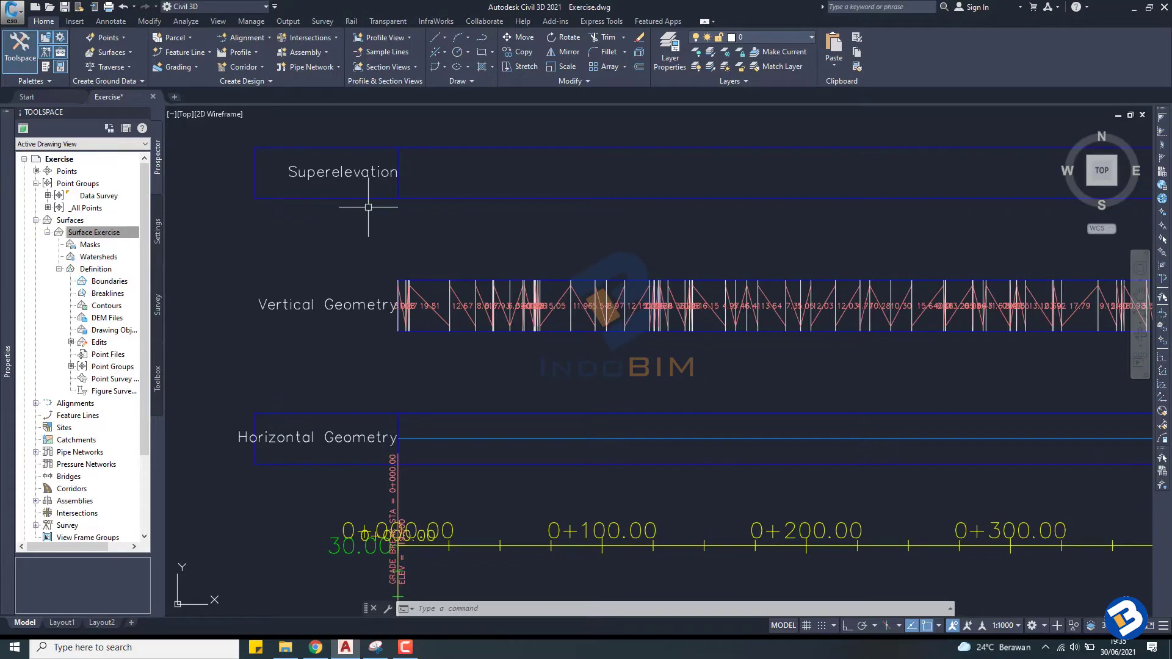
scroll(368, 207, down, 3)
scroll(479, 193, down, 4)
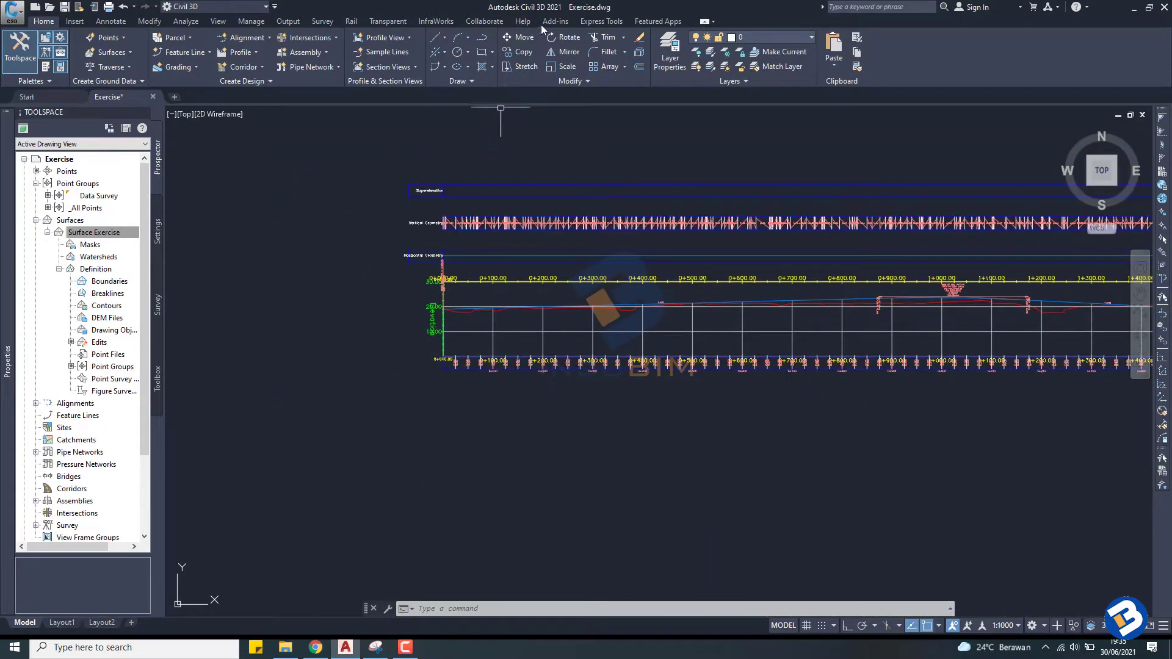
scroll(500, 156, up, 2)
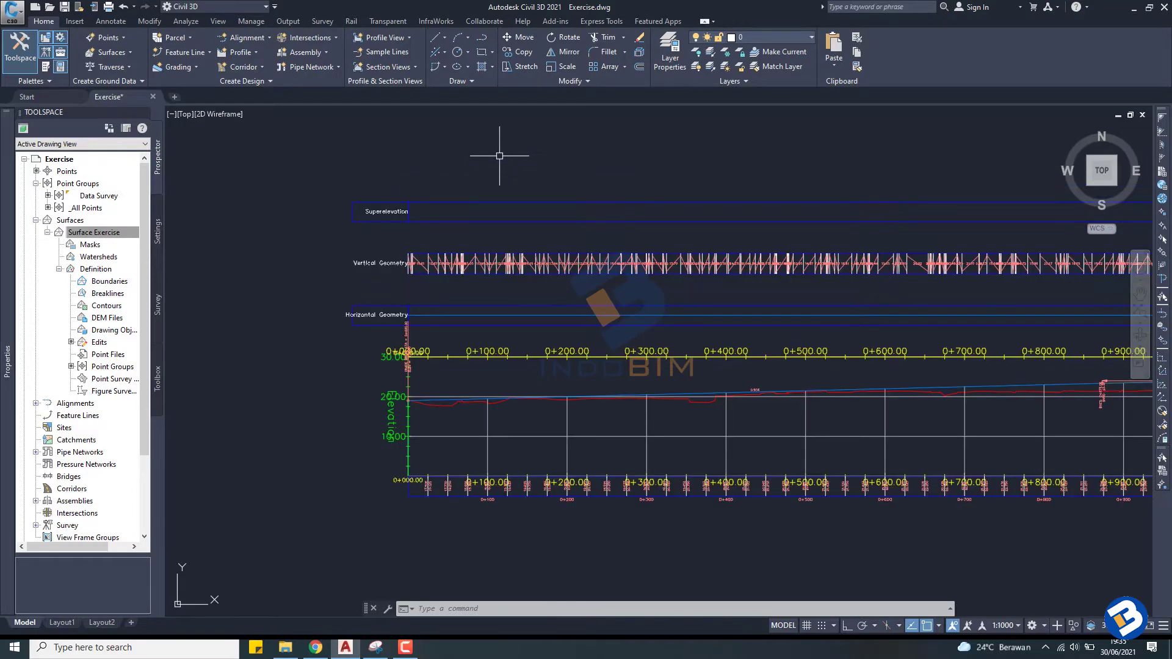
scroll(499, 156, down, 3)
scroll(500, 155, down, 2)
- Pan to the Alignment Exercise alignment near station 0+450 and select it
middle_drag(504, 205, 595, 284)
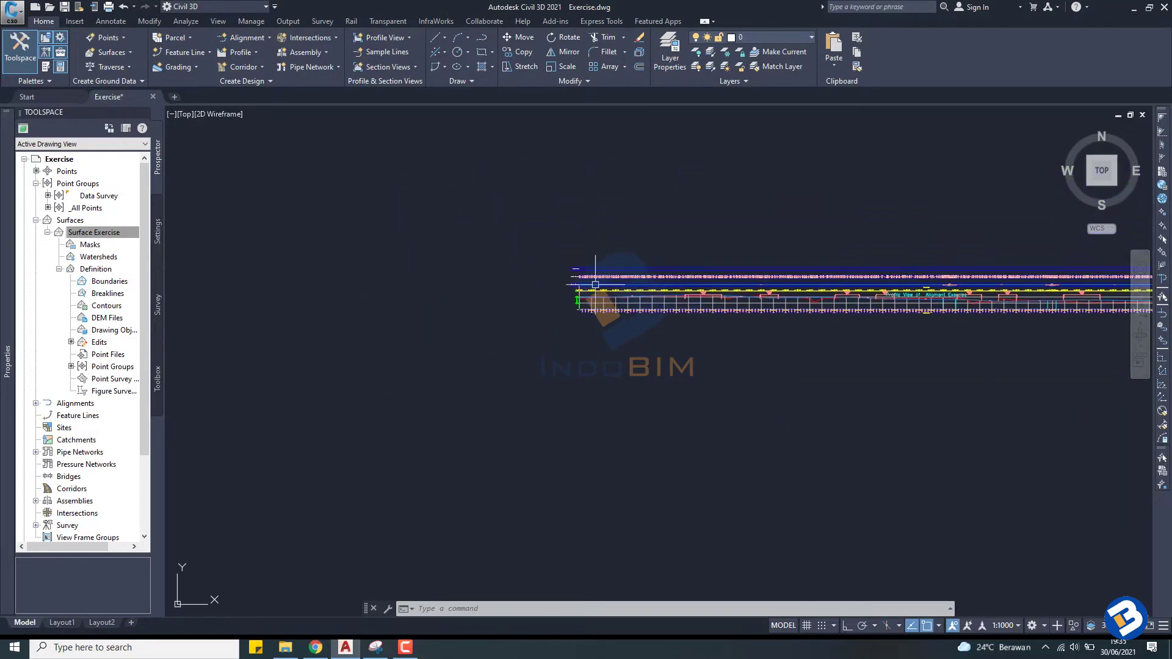
scroll(595, 284, down, 5)
scroll(333, 301, up, 2)
scroll(241, 297, up, 2)
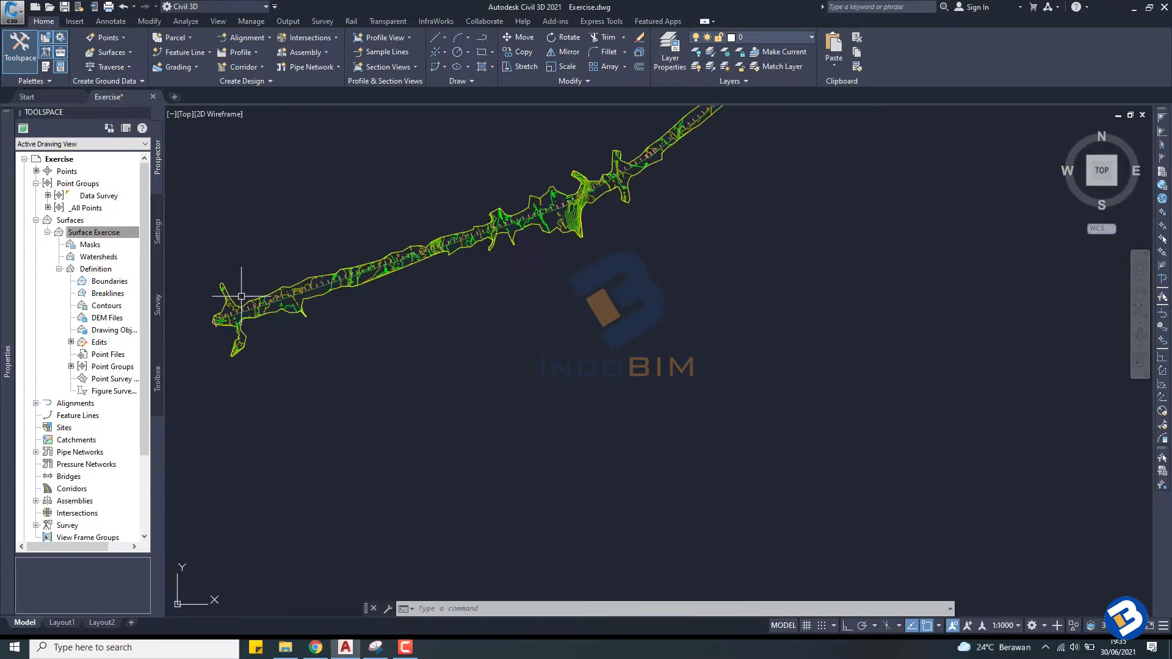
scroll(242, 296, up, 2)
scroll(301, 296, up, 3)
scroll(342, 320, up, 1)
scroll(366, 378, up, 1)
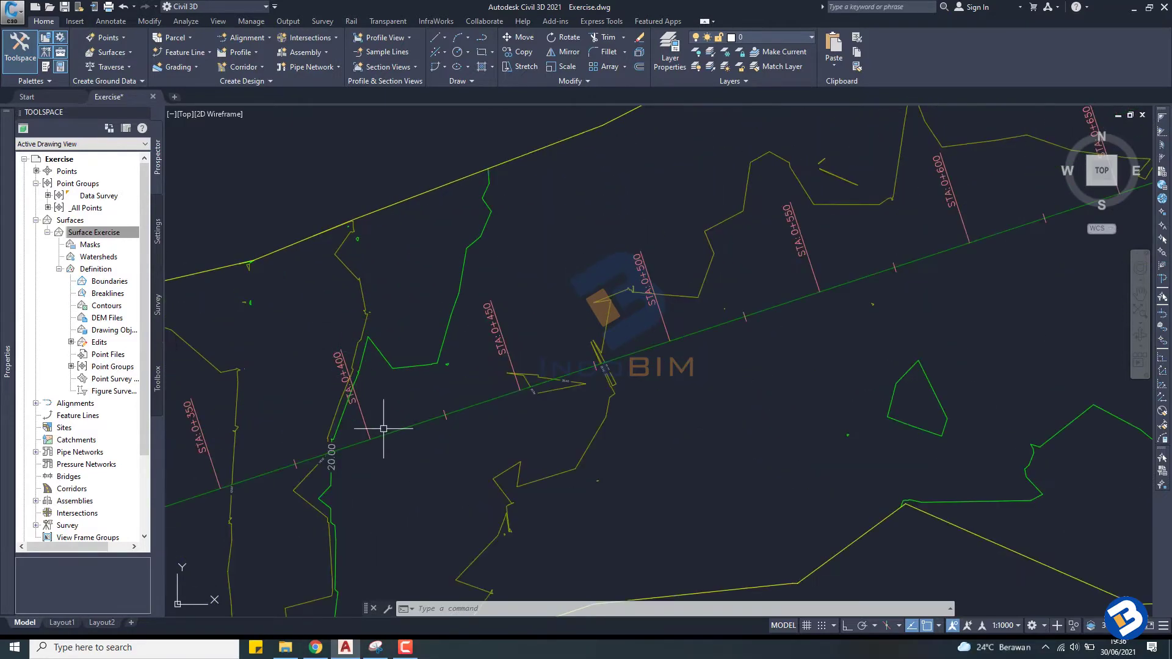
scroll(452, 432, up, 3)
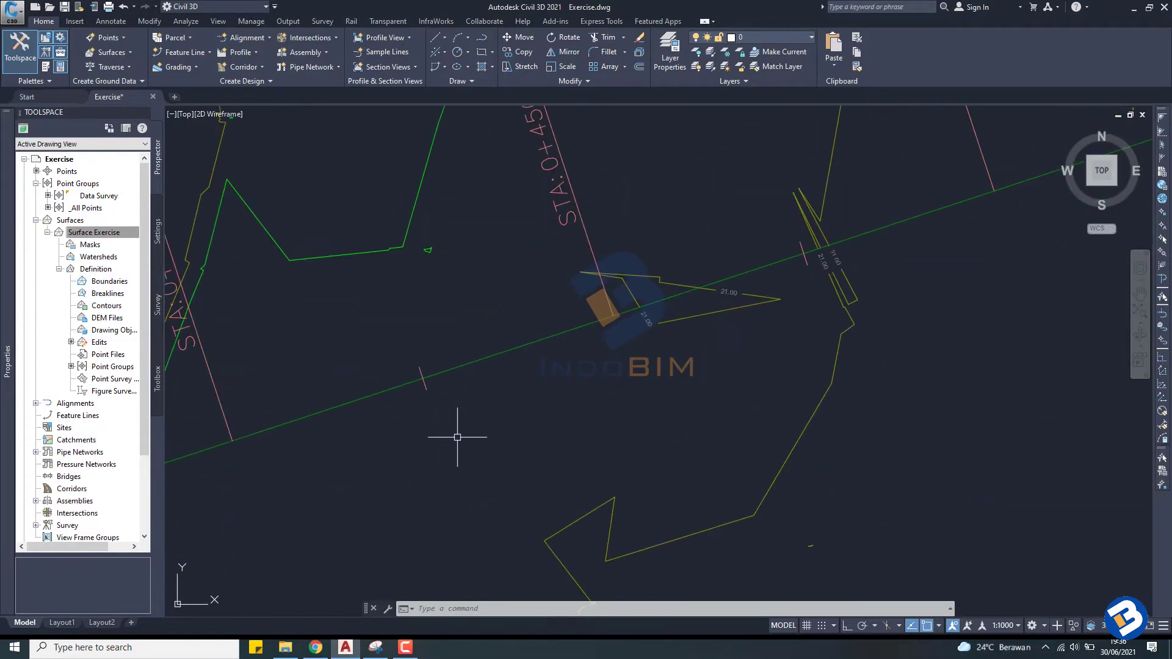
click(473, 365)
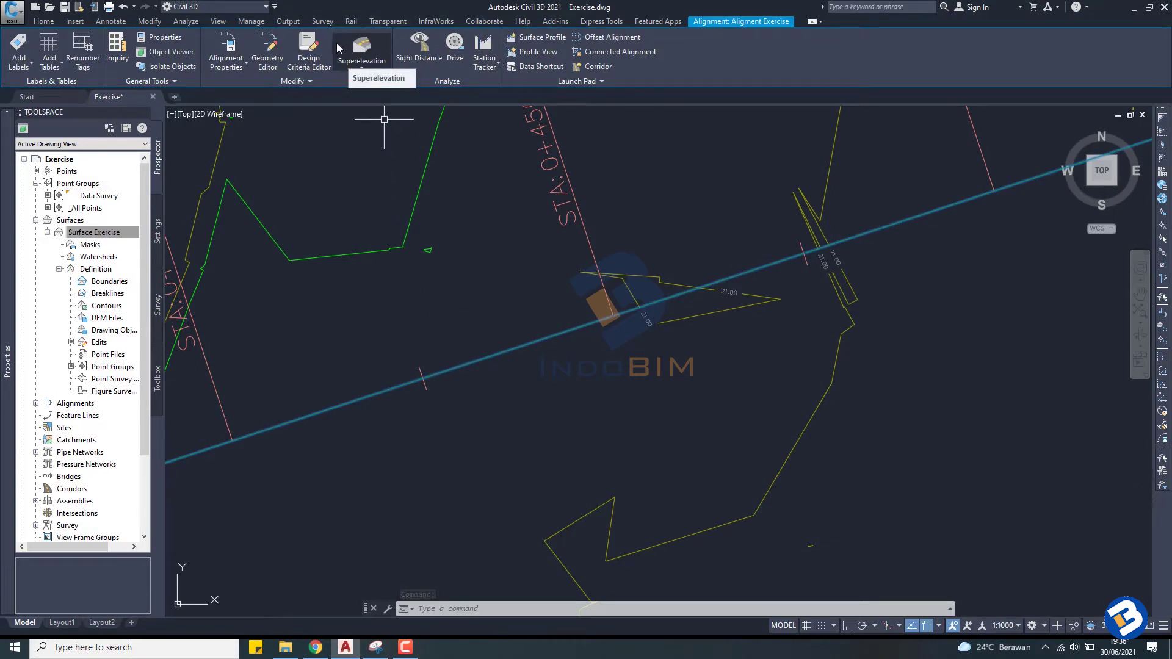
- Launch Superelevation > Calculate/Edit Superelevation and choose 'Calculate superelevation now'
click(361, 67)
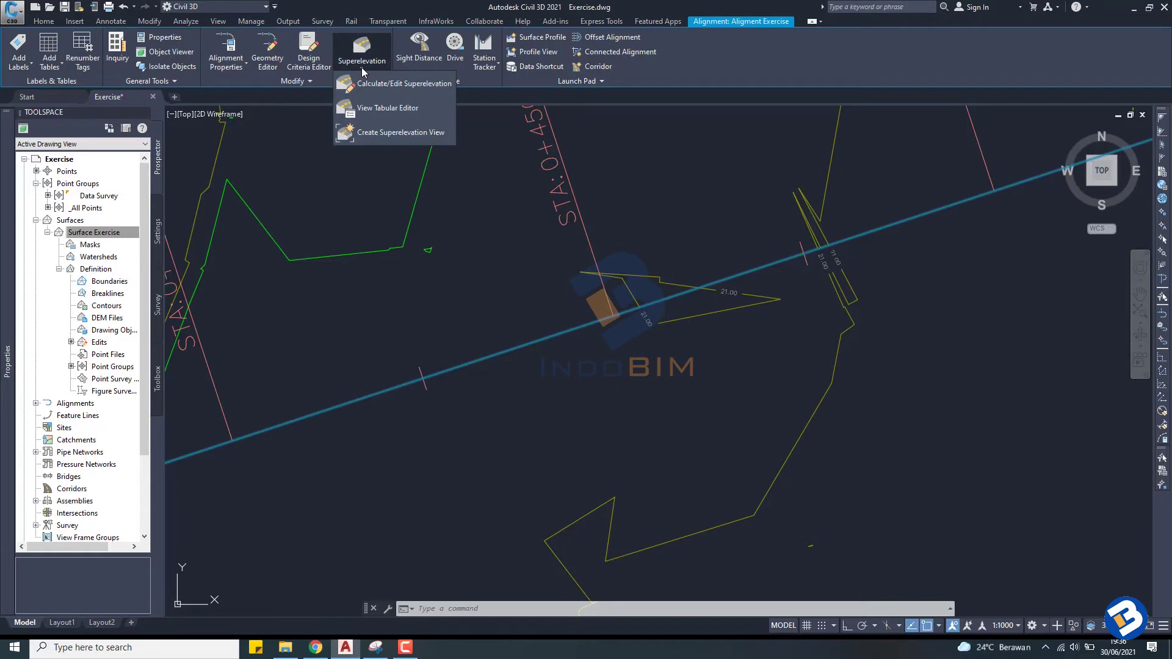
click(408, 83)
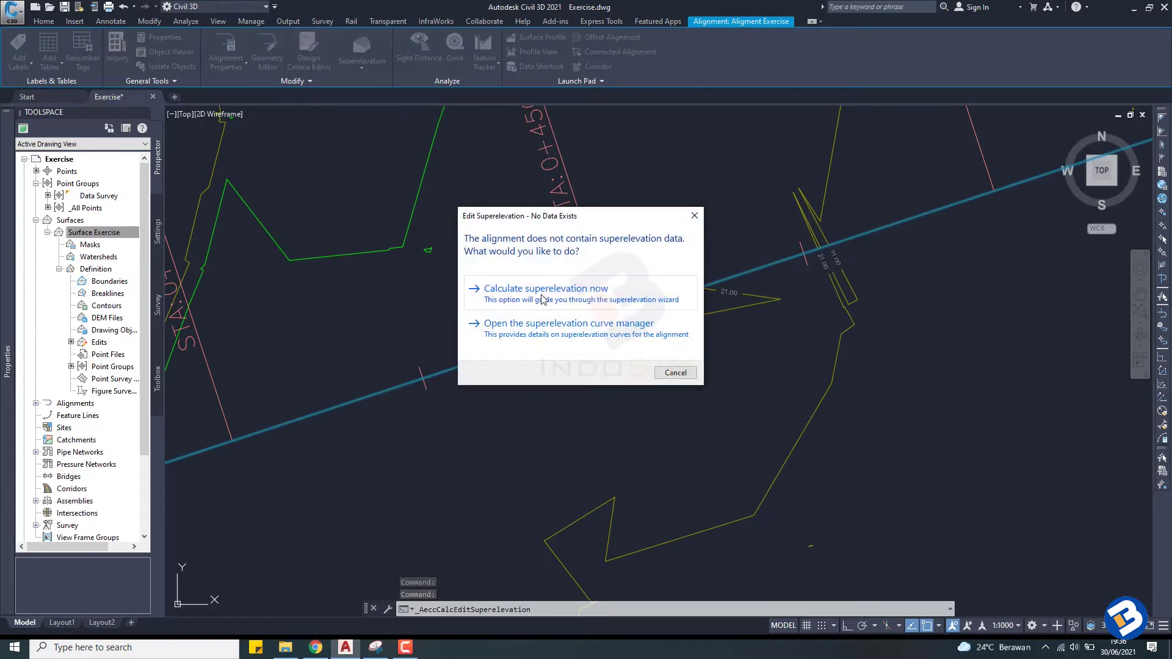
click(583, 296)
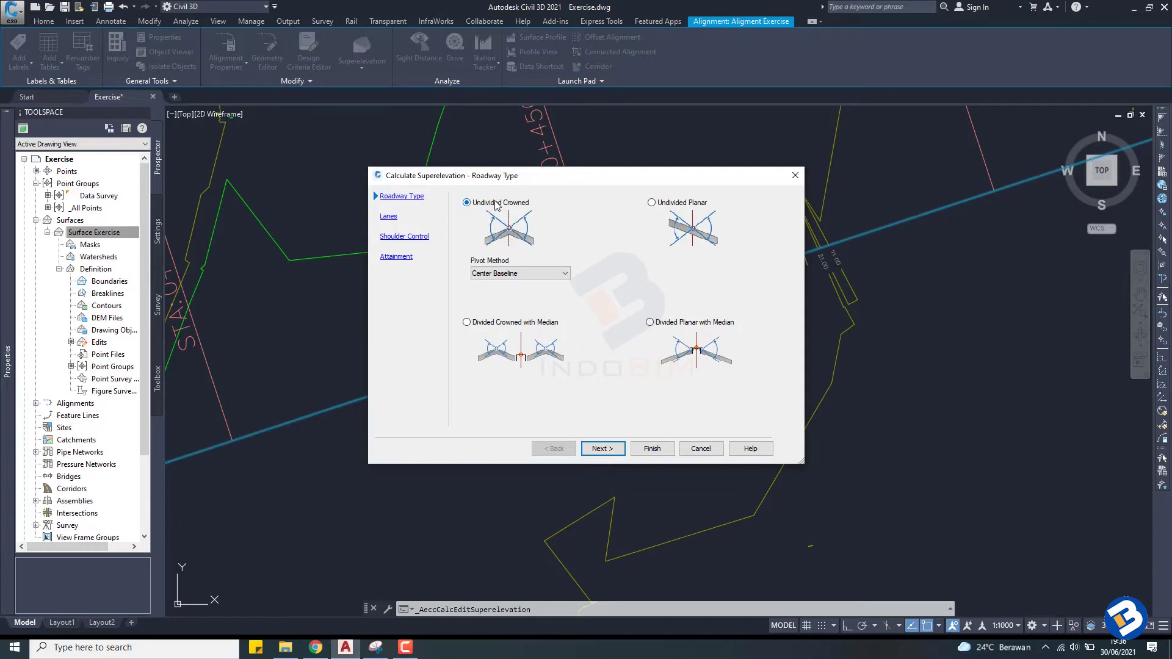
- Pick the Undivided Crowned roadway type and keep the Center Baseline pivot method
click(651, 203)
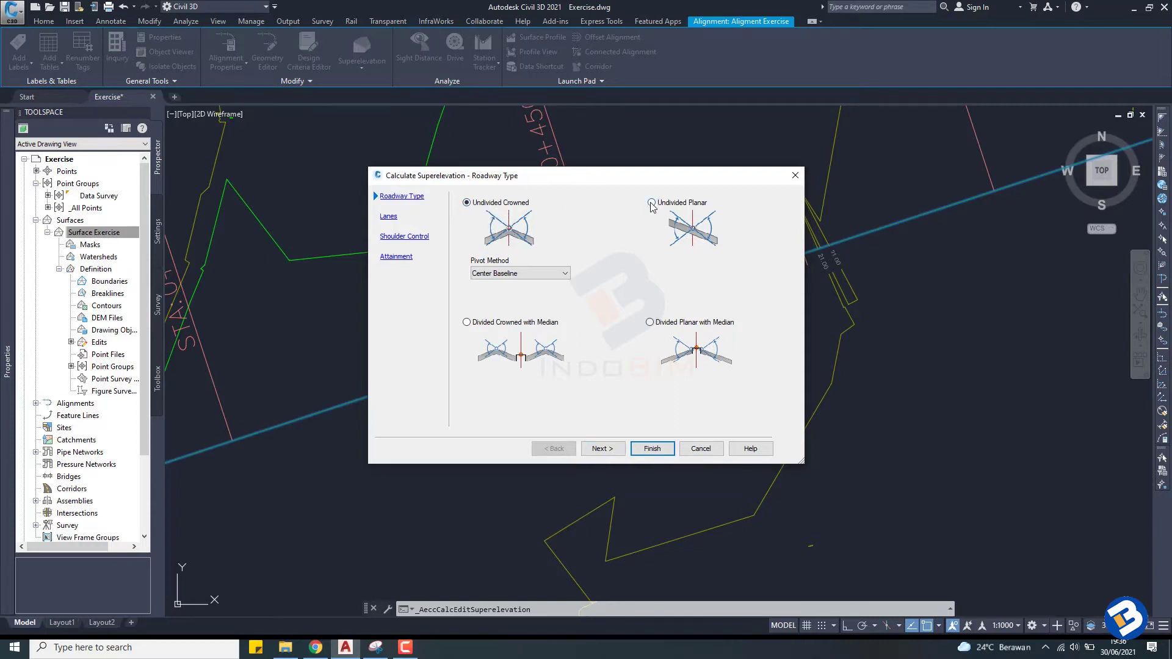
click(467, 203)
click(652, 203)
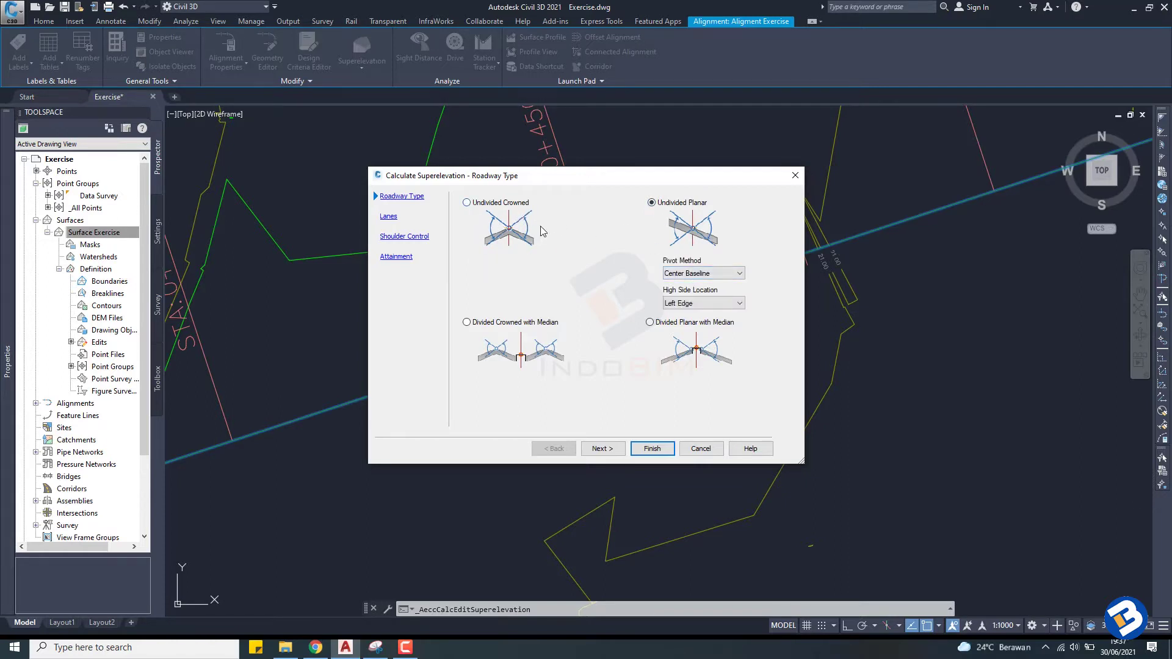
click(467, 203)
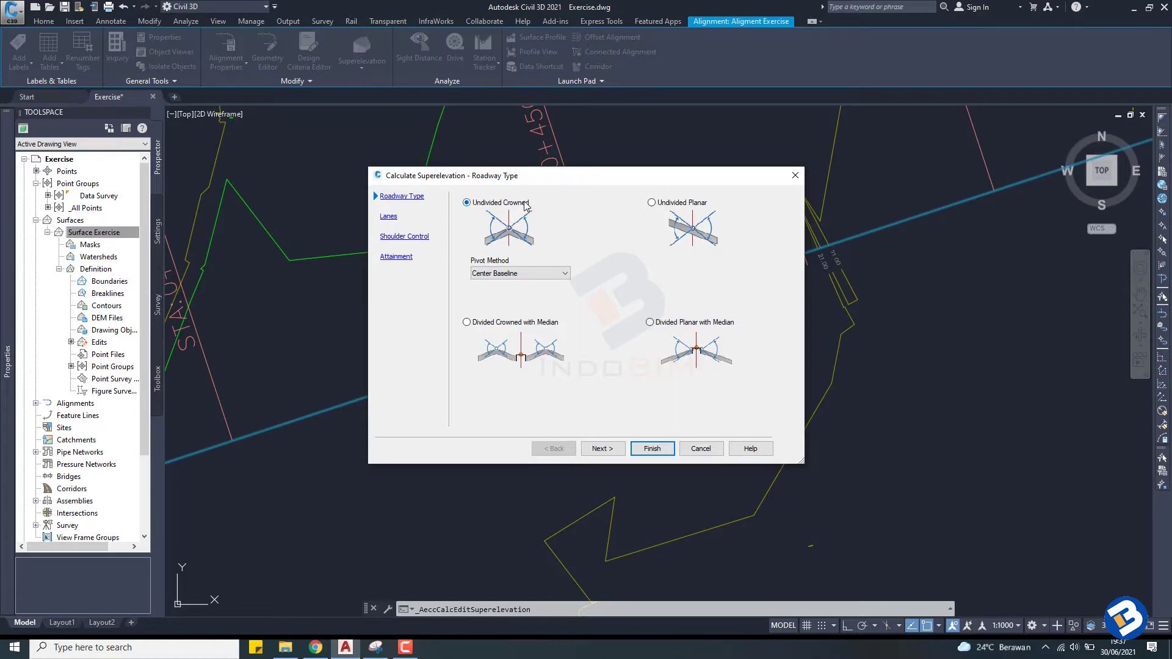
click(546, 277)
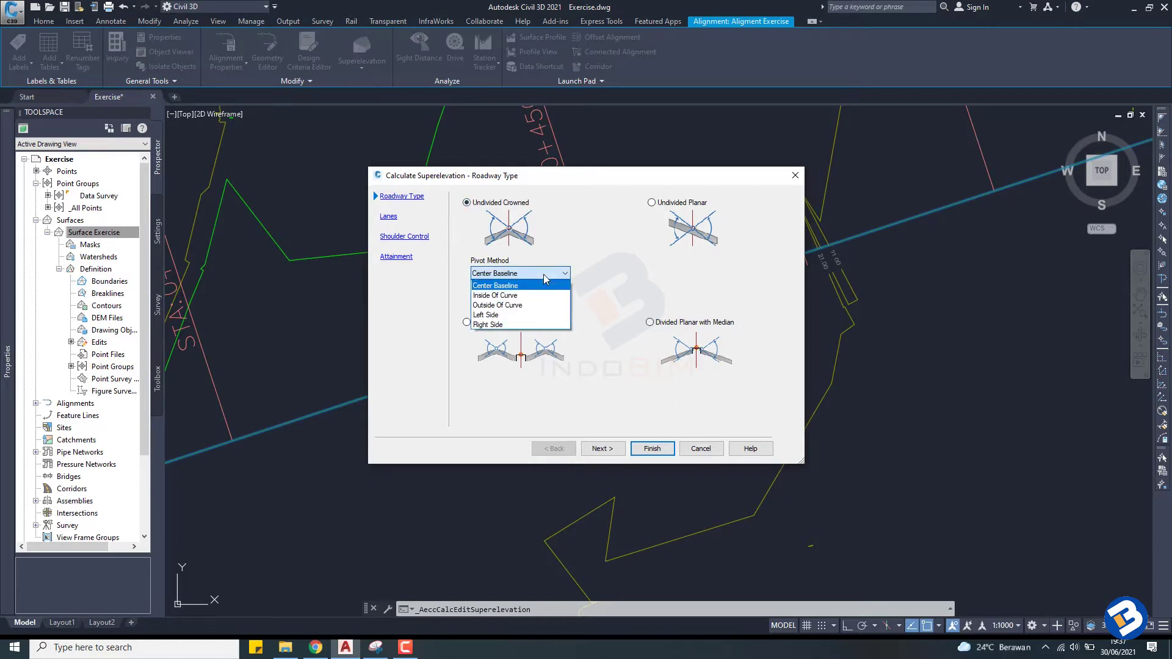
click(504, 287)
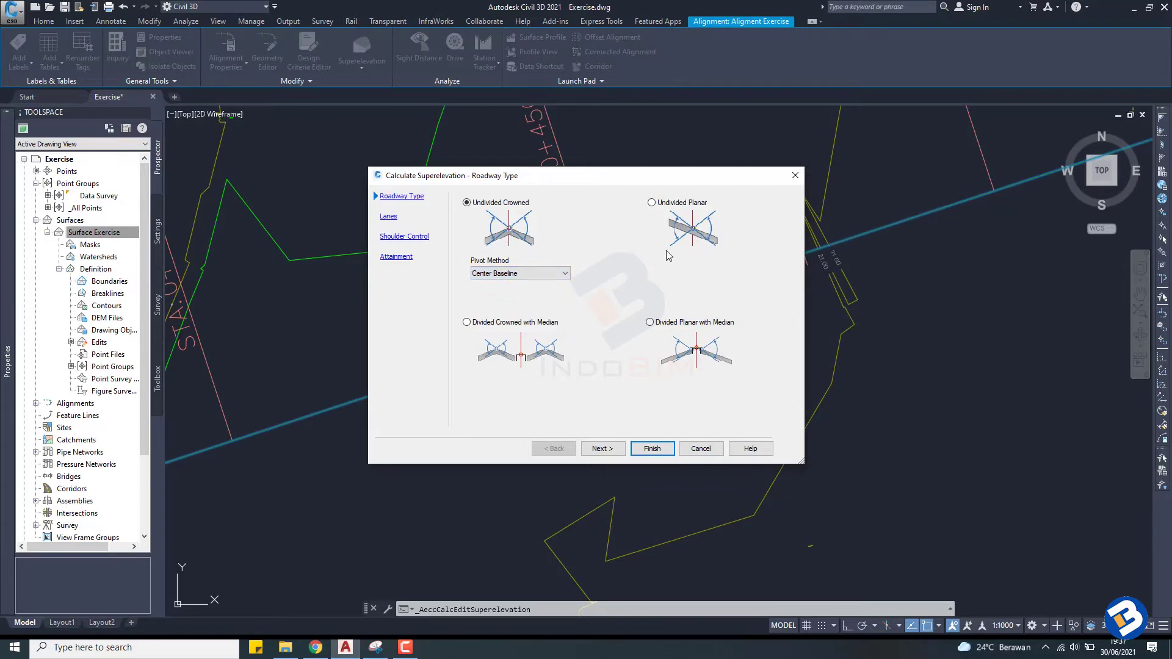
- Keep one lane each side and change the normal lane width from 6.000 m to 4.000 m
click(598, 448)
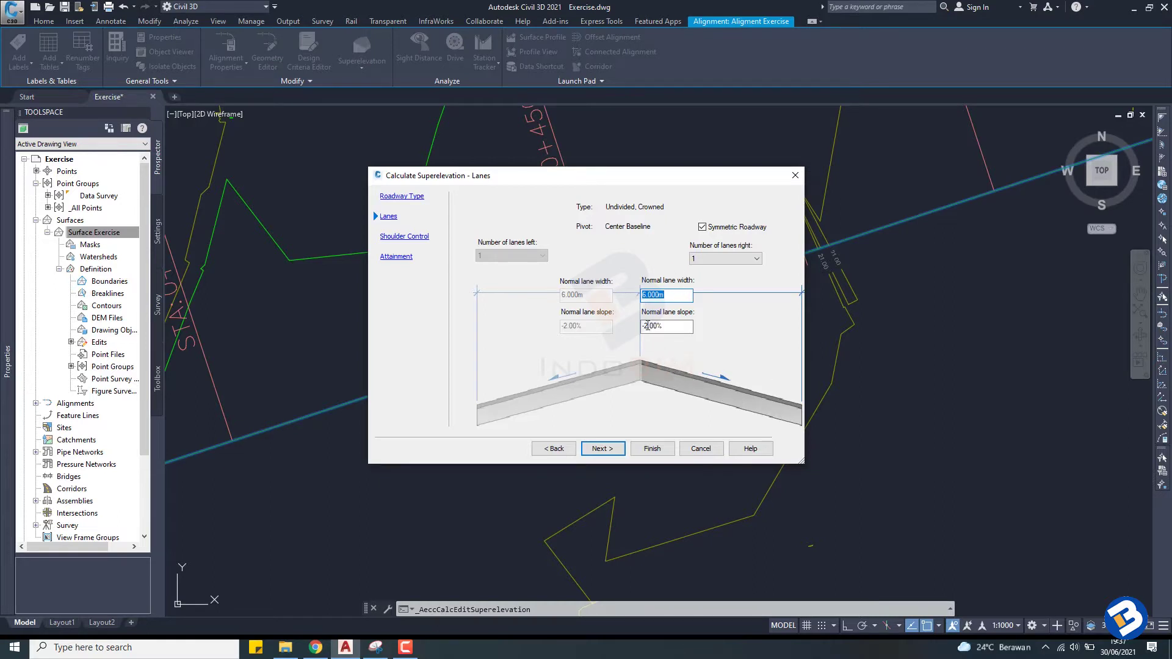
click(711, 260)
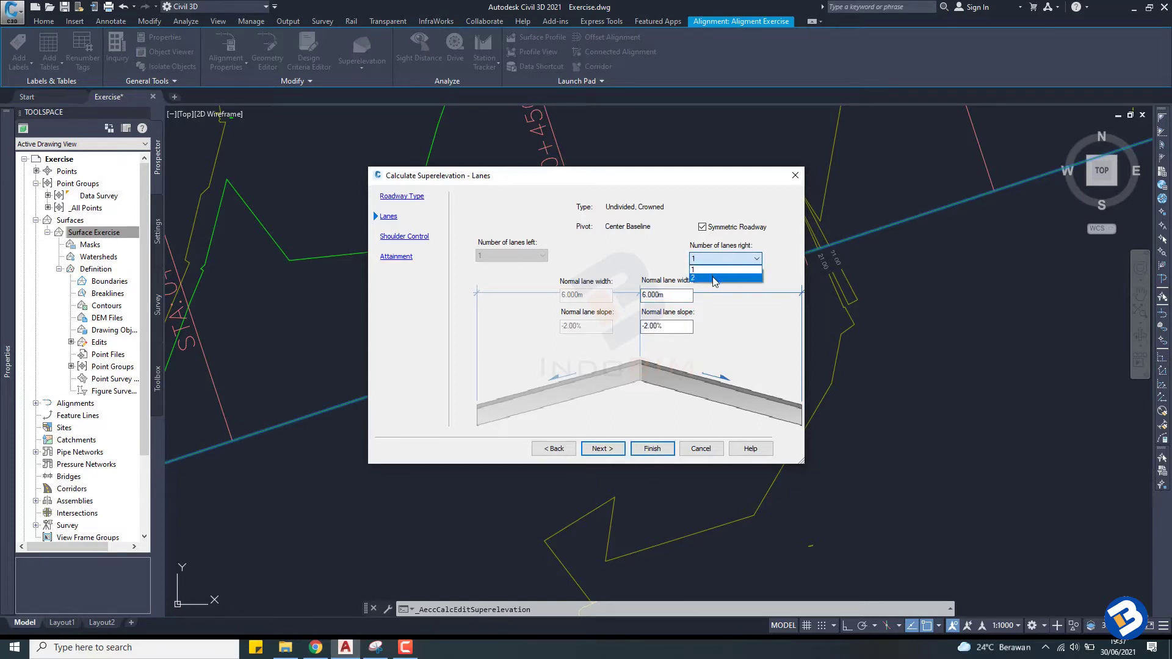
click(714, 279)
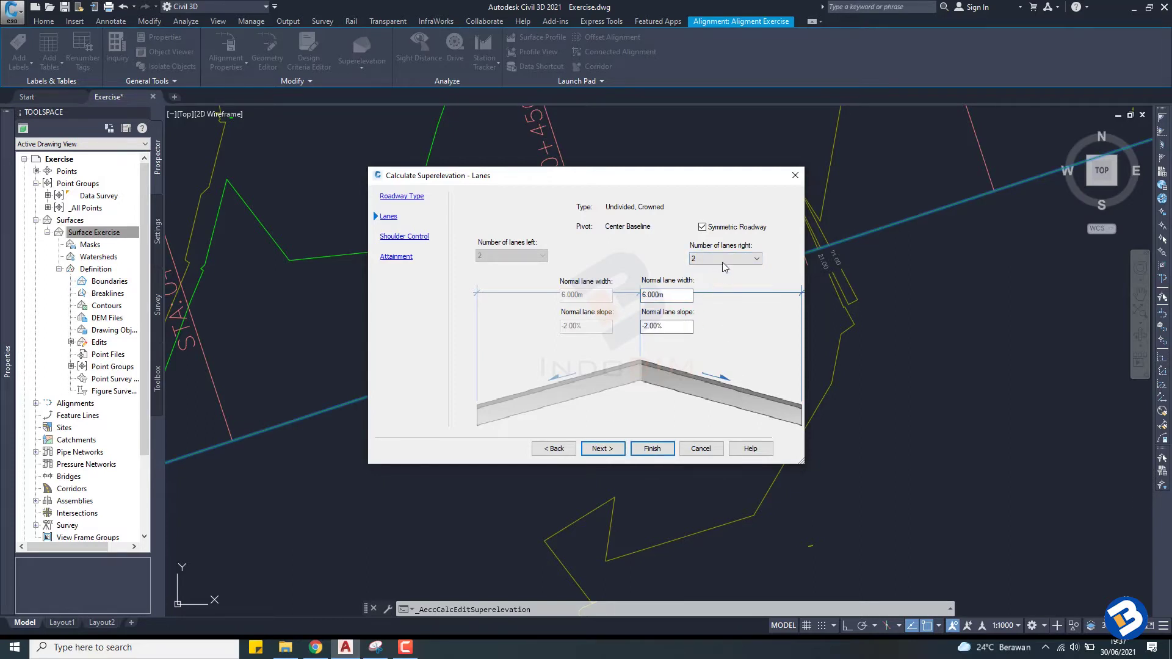
click(725, 263)
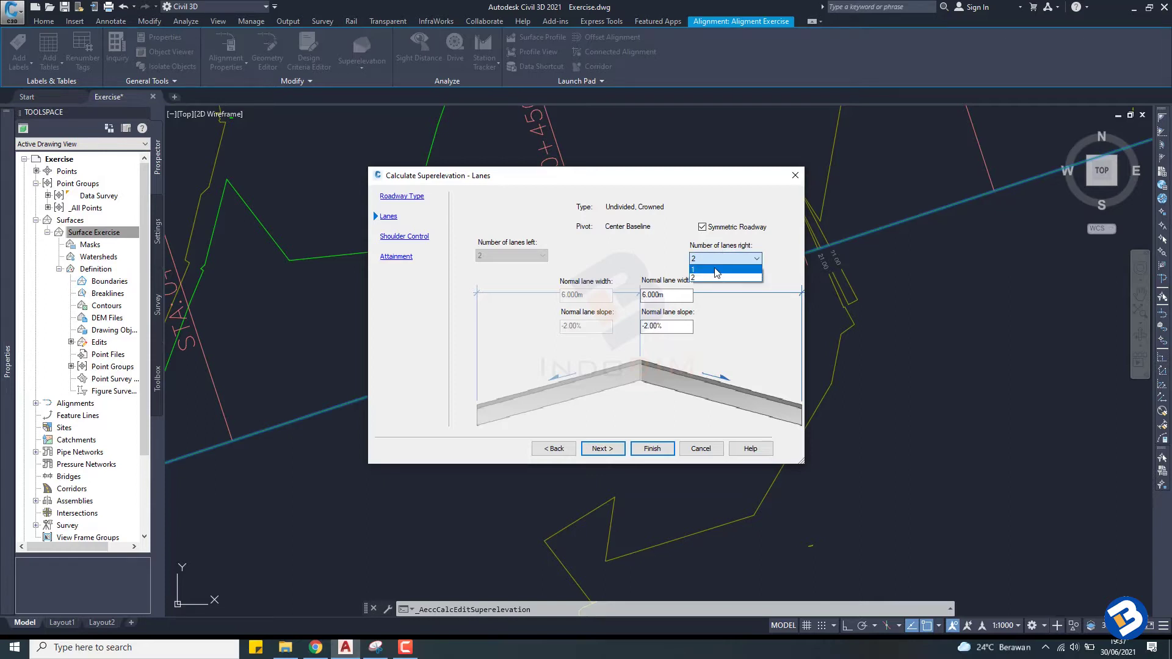
click(718, 273)
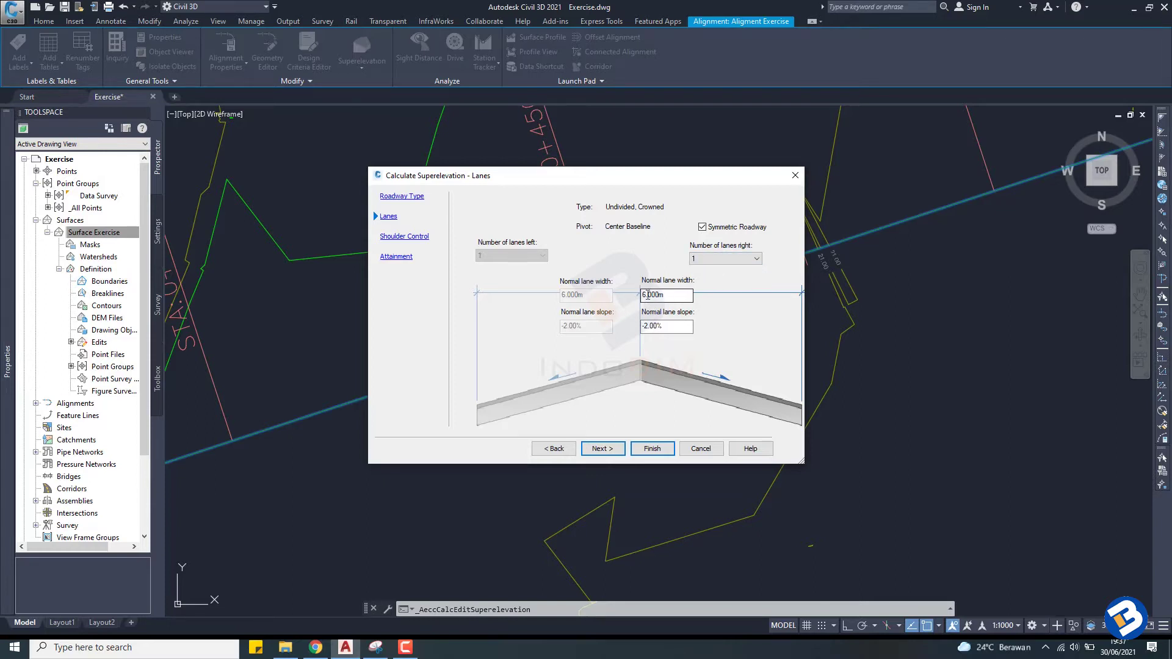
click(660, 295)
drag(660, 296, 631, 296)
text(4m)
key(Tab)
click(600, 449)
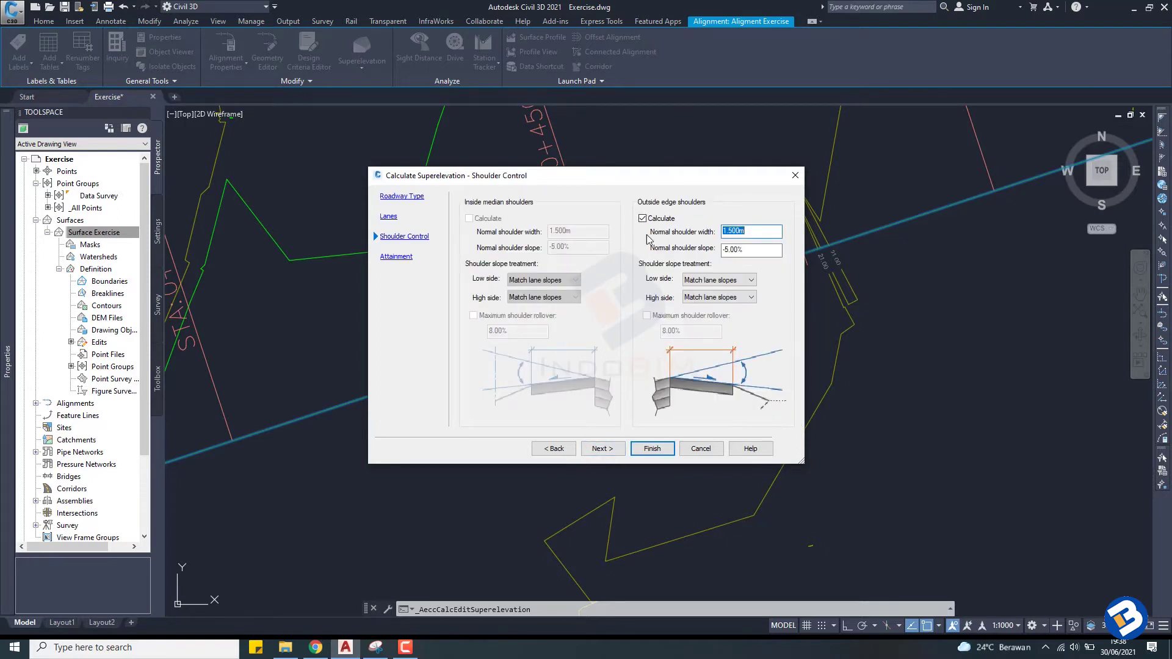
- Change the outside shoulder slope to -4.00%, keeping the 1.500 m width
click(731, 231)
click(727, 251)
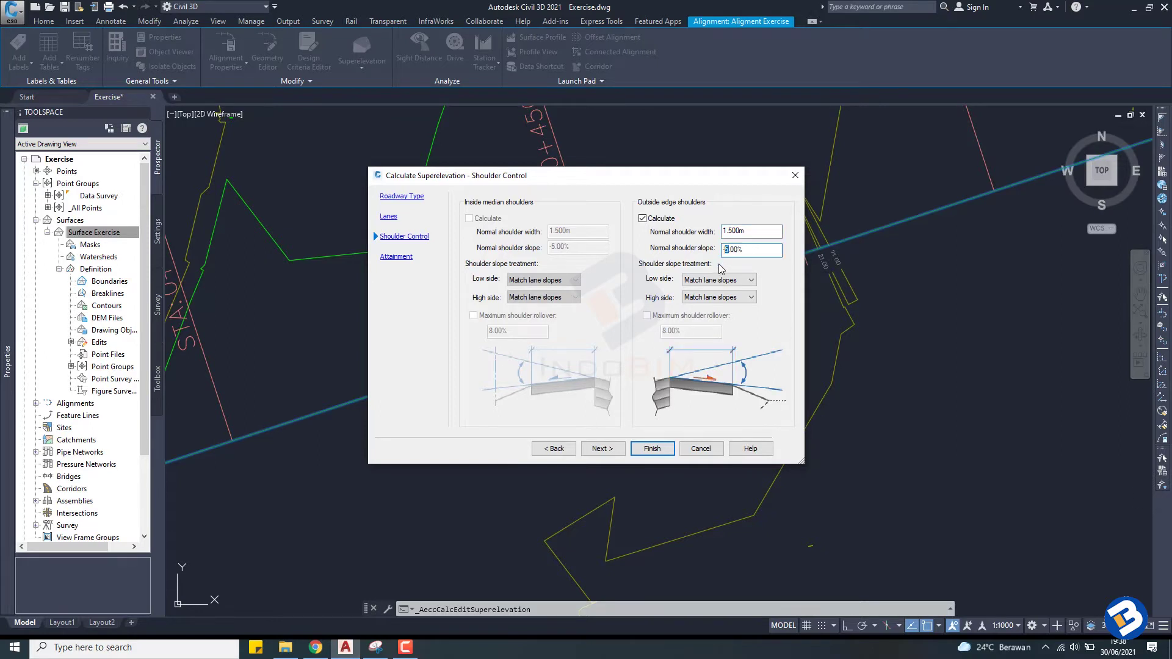
text(4)
click(746, 232)
- Confirm AASHTO 2011 Metric eMax 4% rates, 2 Lane transitions and AASHTO 2011 Crowned Roadway attainment
click(598, 450)
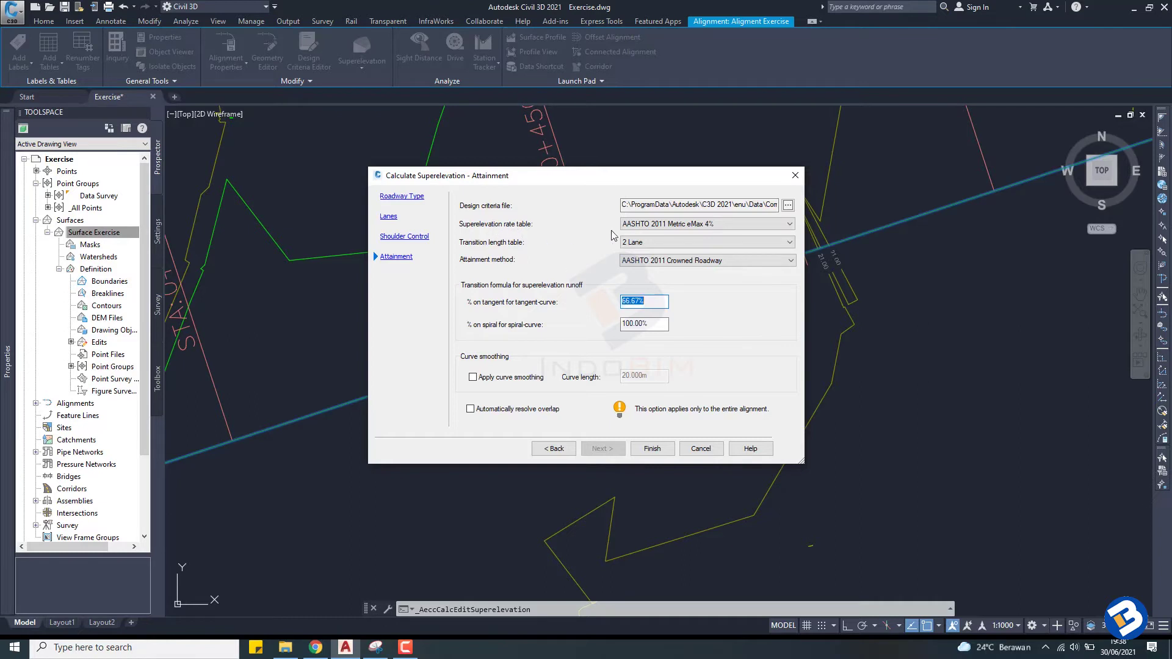
click(788, 226)
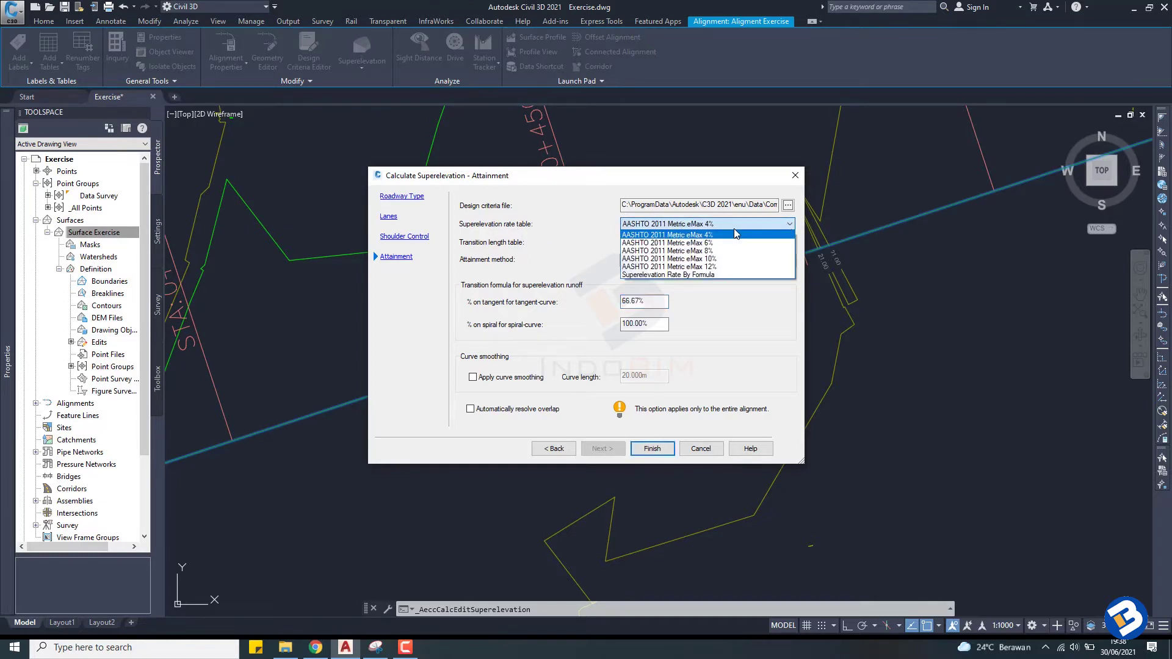
click(657, 238)
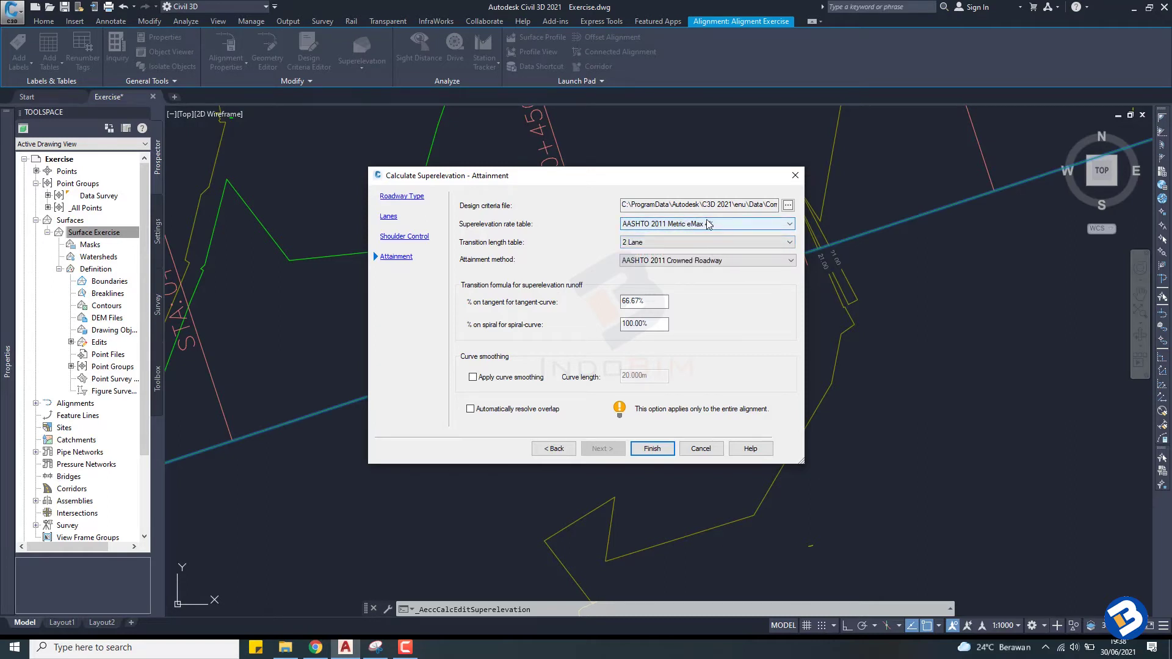
click(719, 242)
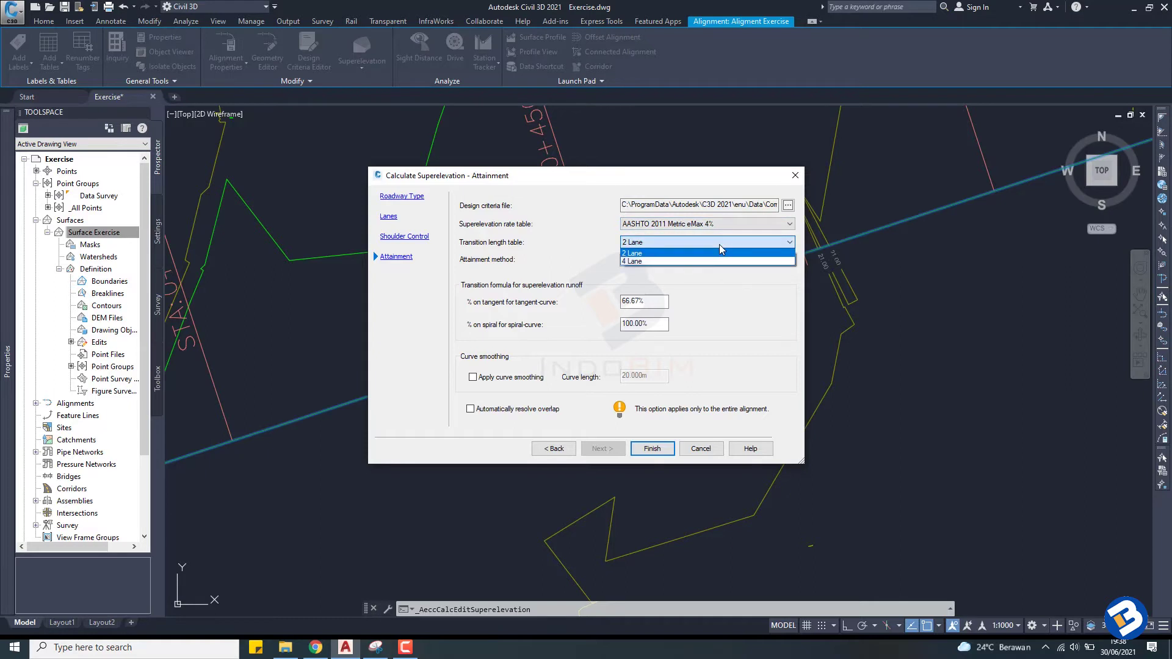
click(720, 246)
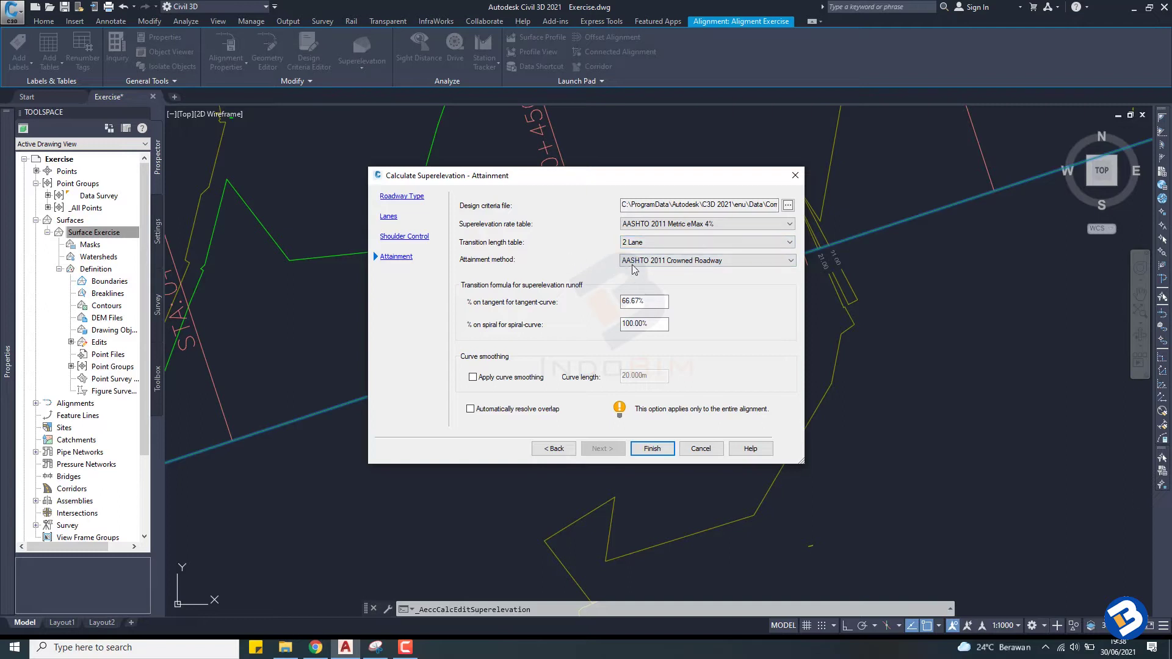
click(695, 260)
click(677, 272)
- Finish the wizard and enlarge the Superelevation Tabular Editor to review the Curve.1-Curve.3 rows
click(649, 450)
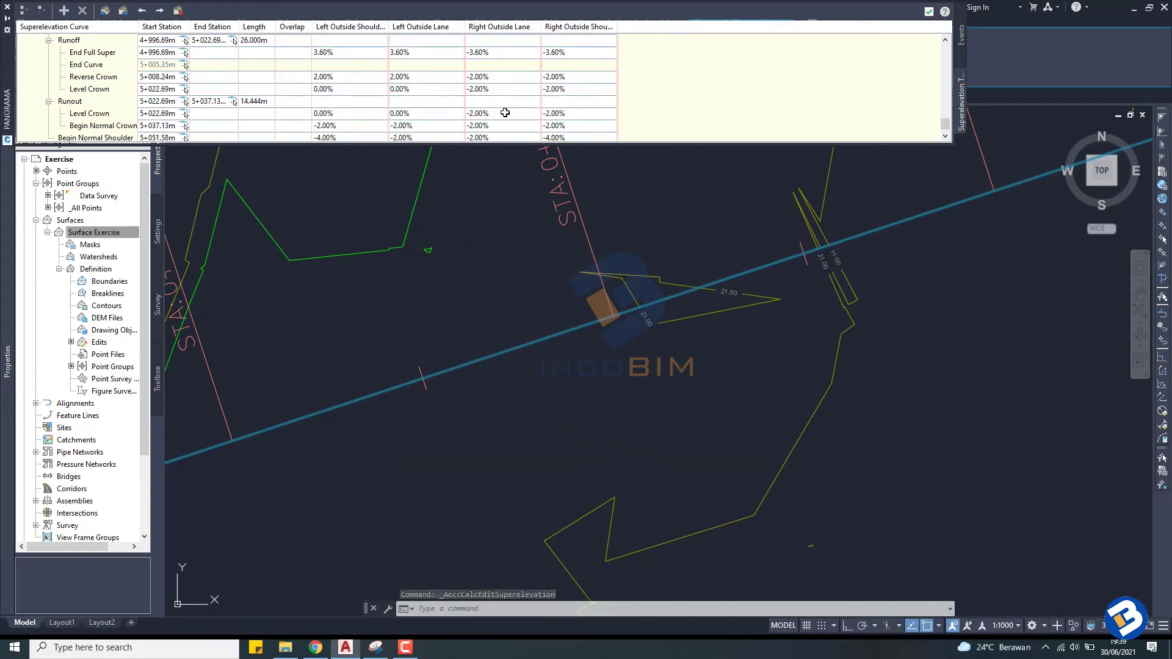
scroll(507, 115, down, 1)
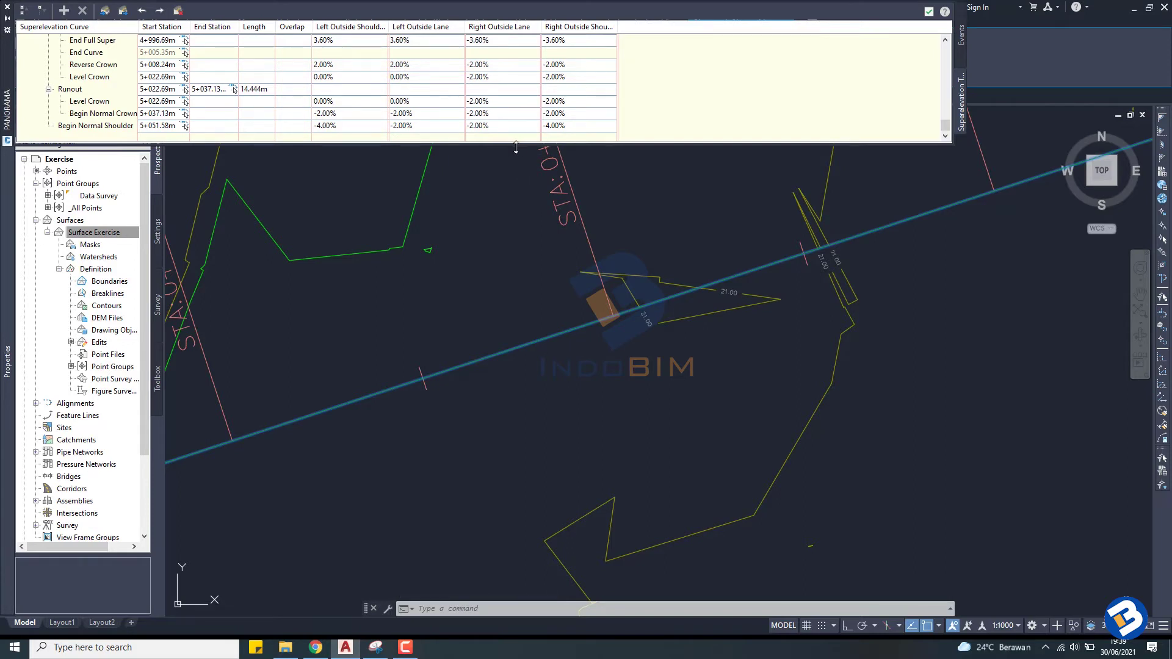
drag(517, 144, 533, 403)
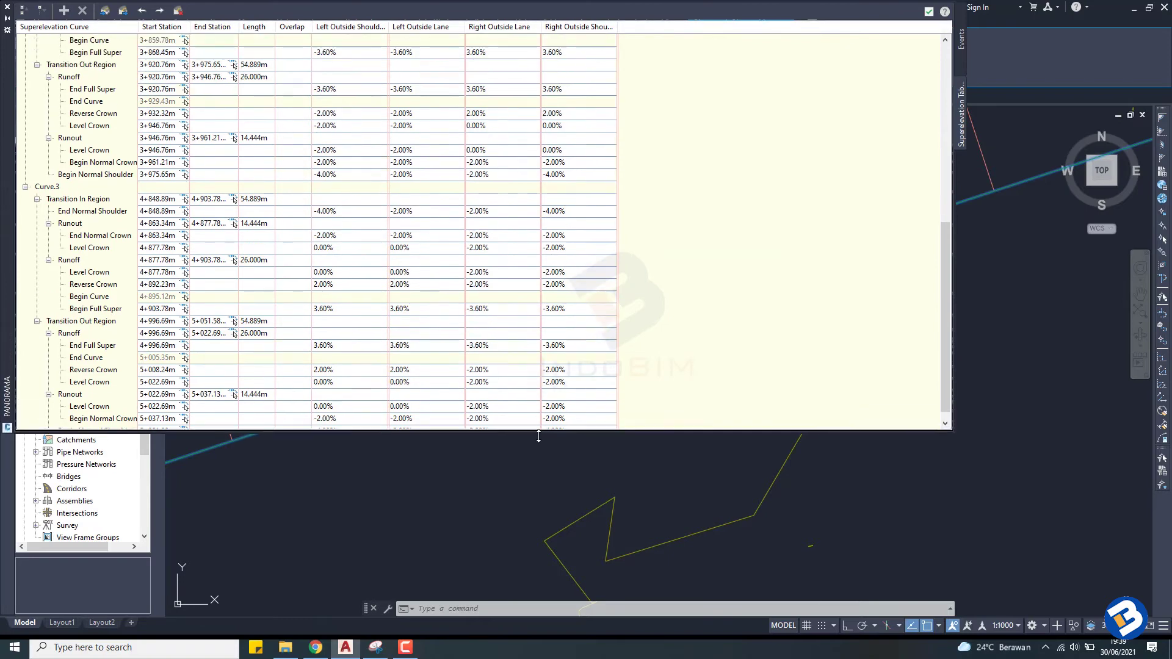
drag(533, 403, 537, 434)
mouse_move(946, 323)
mouse_down()
mouse_move(943, 127)
mouse_move(939, 355)
mouse_up()
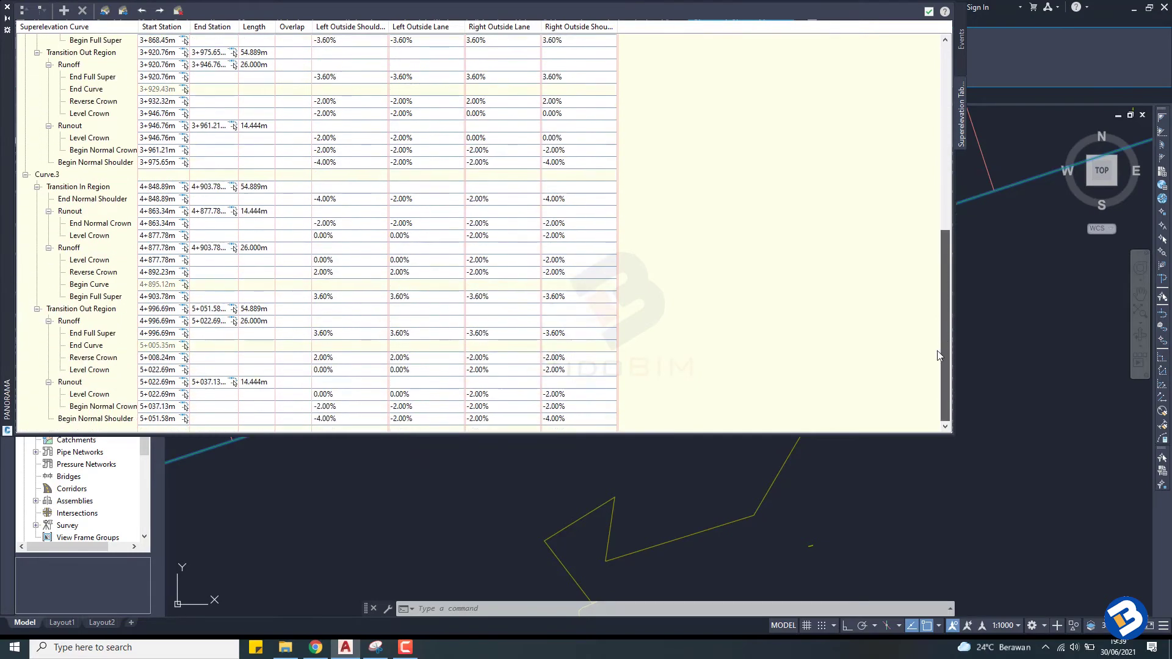
click(6, 7)
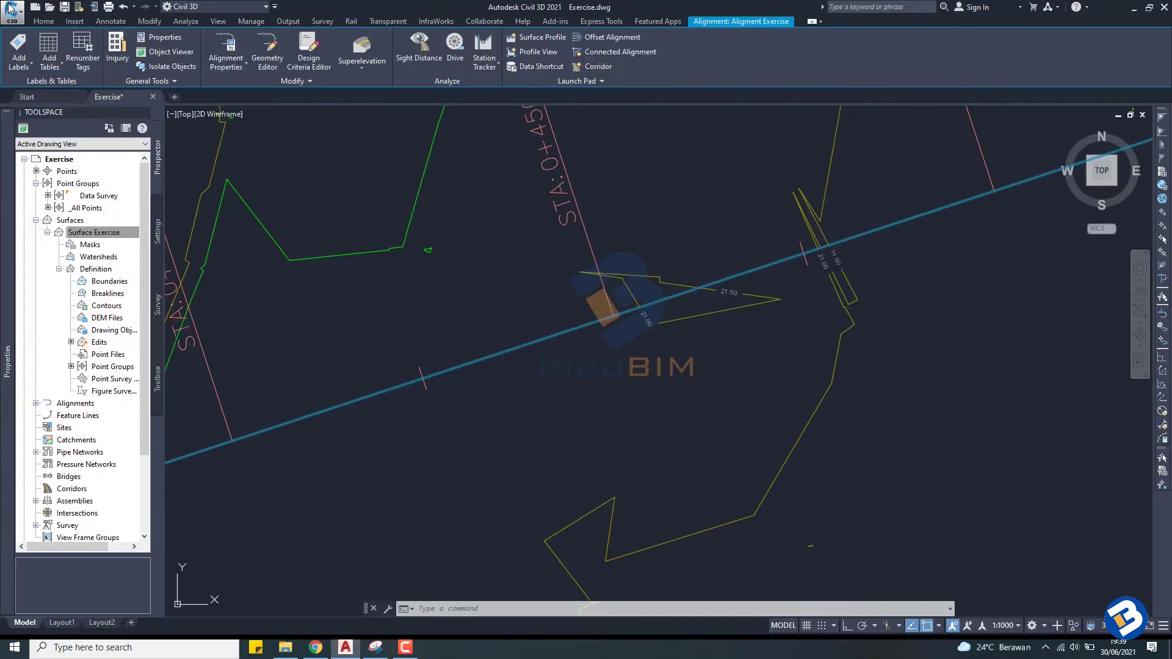
scroll(515, 225, down, 5)
scroll(450, 309, up, 3)
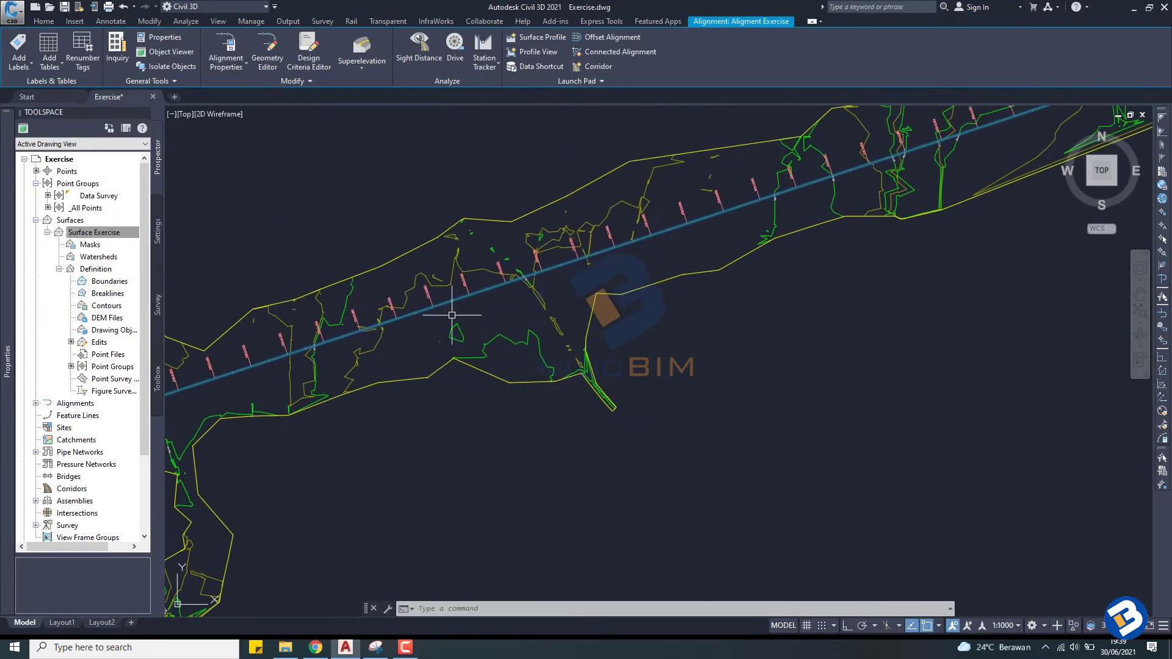
scroll(719, 261, down, 3)
scroll(584, 302, up, 2)
scroll(584, 302, down, 1)
scroll(592, 298, down, 2)
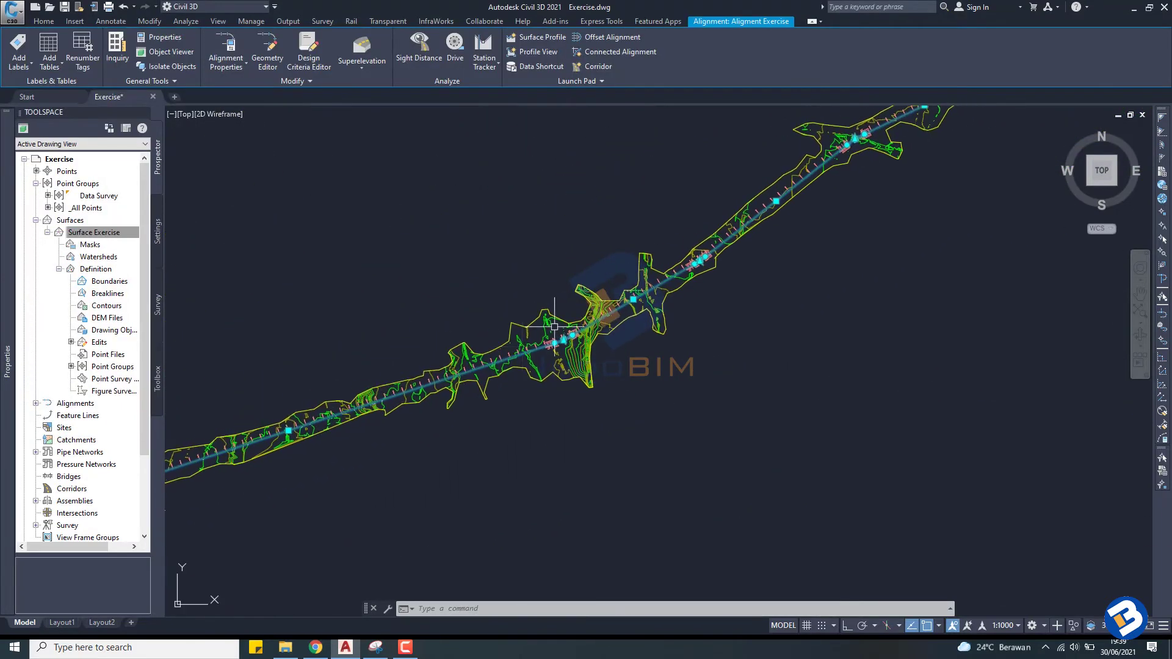
scroll(604, 293, down, 1)
scroll(614, 287, down, 1)
middle_drag(856, 408, 479, 392)
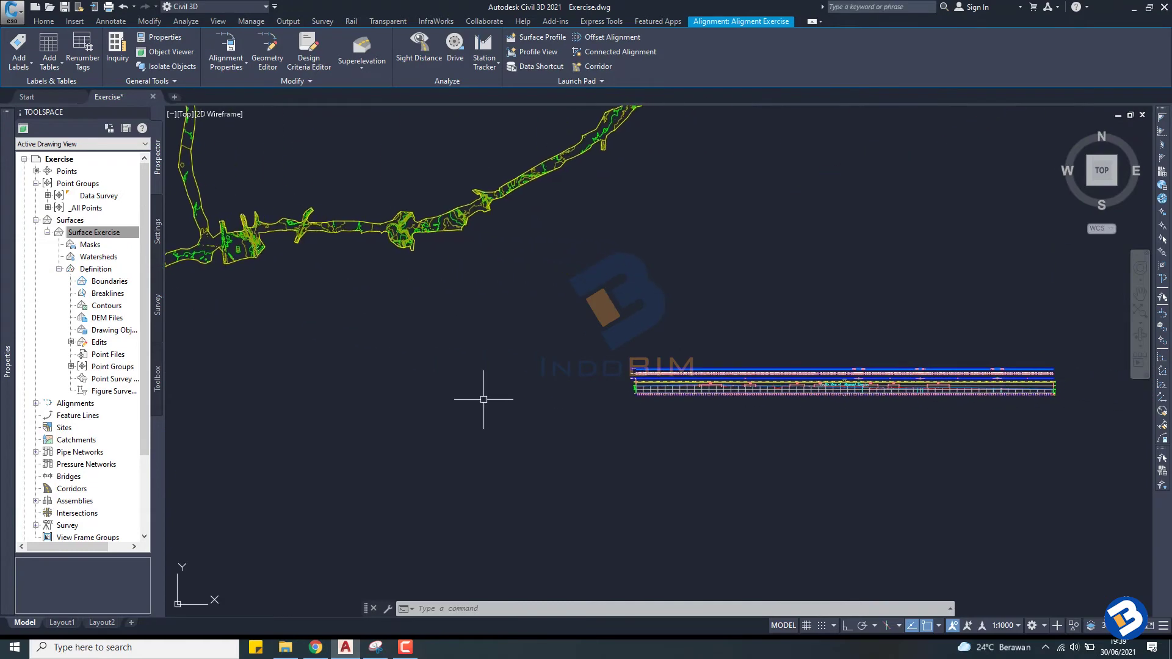
scroll(642, 357, up, 2)
scroll(643, 356, up, 2)
scroll(610, 333, down, 1)
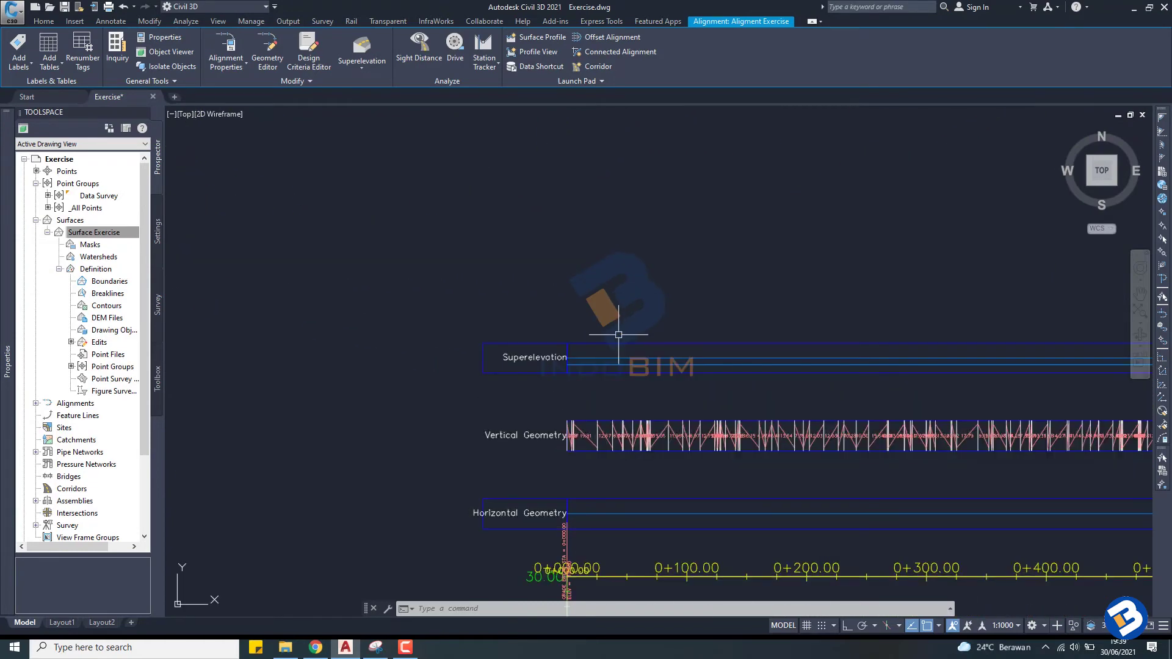
scroll(635, 333, up, 4)
scroll(735, 348, down, 7)
scroll(736, 359, down, 1)
middle_drag(1099, 367, 812, 388)
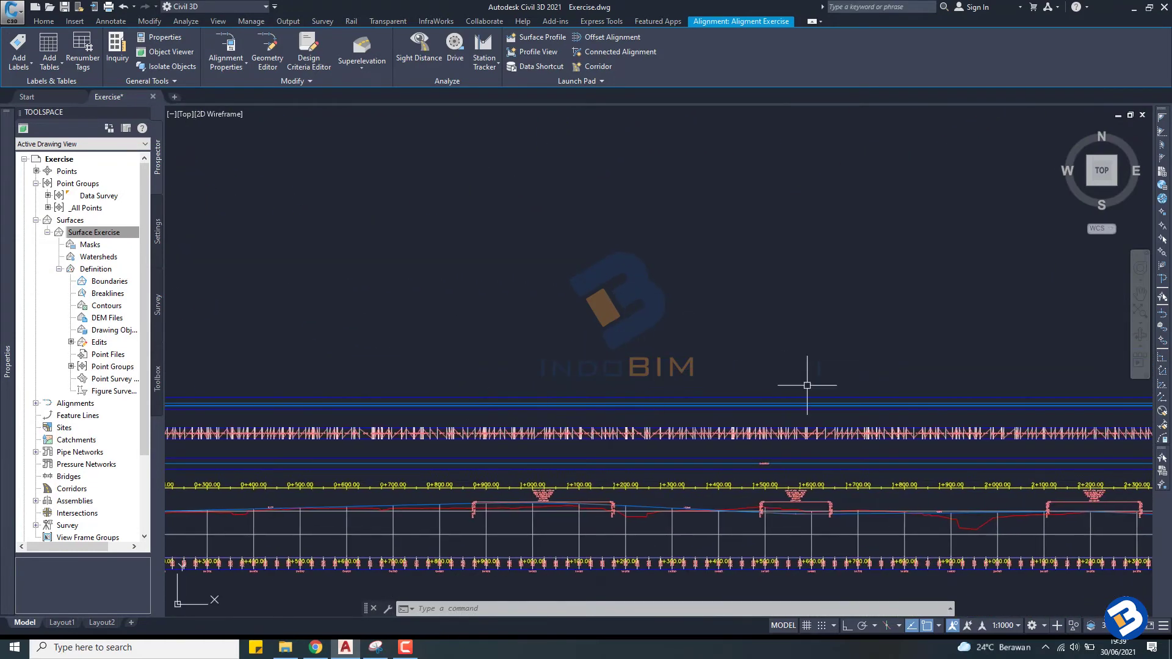
middle_drag(1087, 391, 788, 393)
mouse_move(1038, 396)
middle_down()
mouse_move(793, 400)
mouse_move(759, 320)
middle_up()
scroll(857, 400, up, 1)
scroll(759, 319, up, 1)
scroll(817, 431, up, 2)
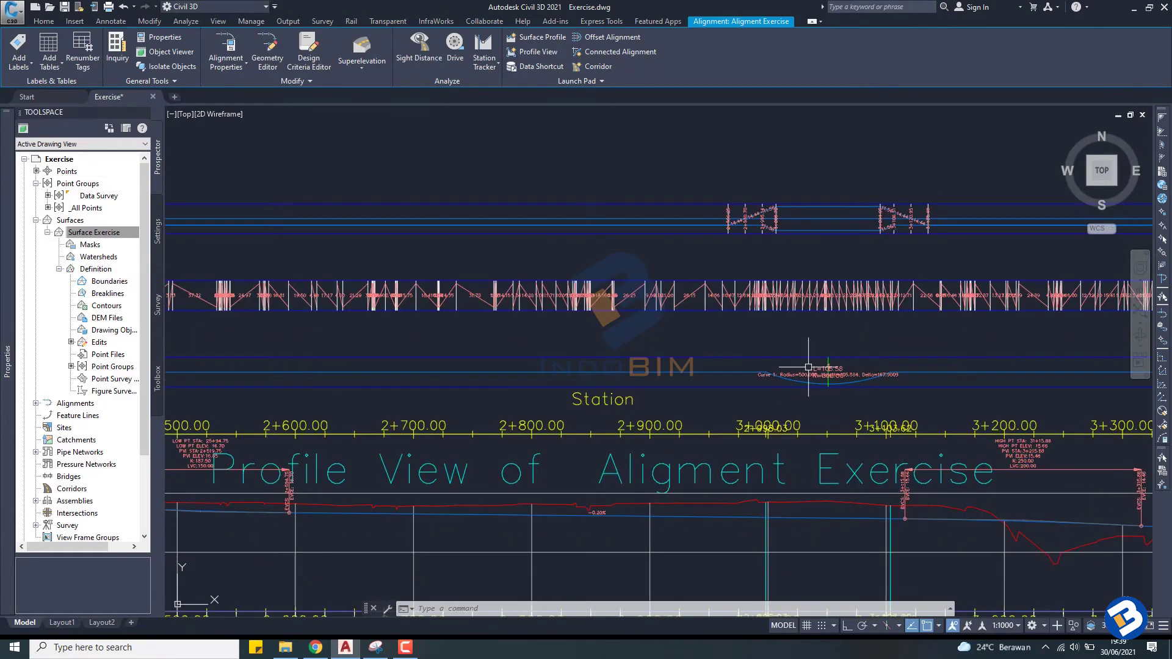
scroll(845, 264, up, 3)
middle_drag(815, 232, 707, 326)
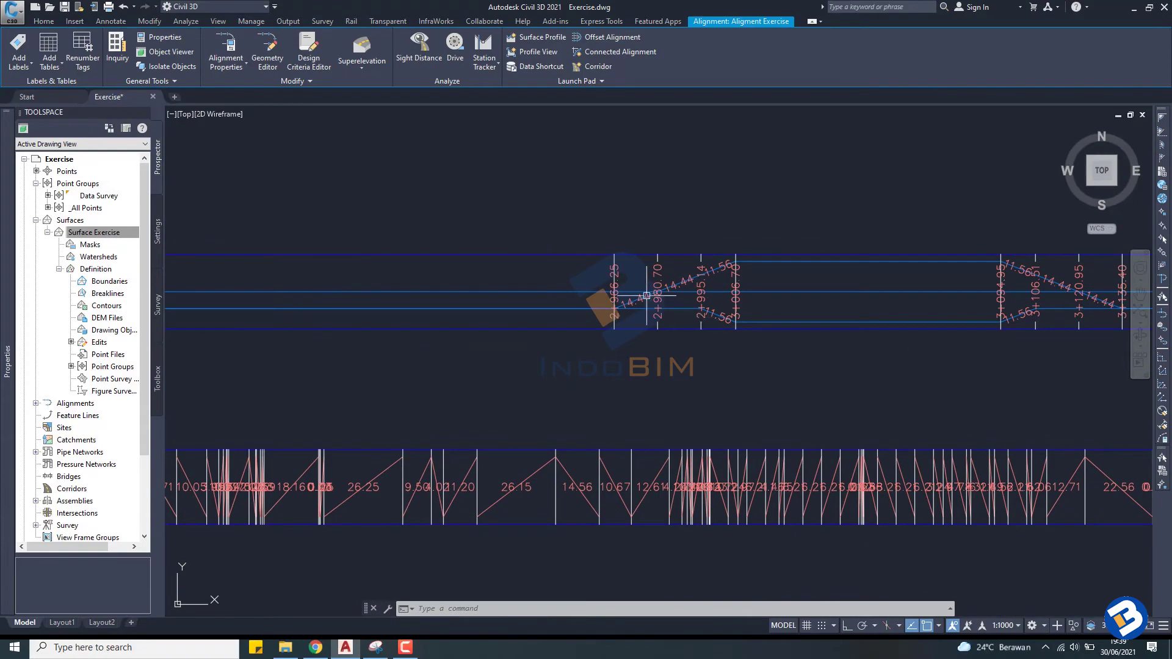
scroll(647, 296, up, 5)
scroll(785, 241, down, 5)
middle_drag(795, 257, 541, 291)
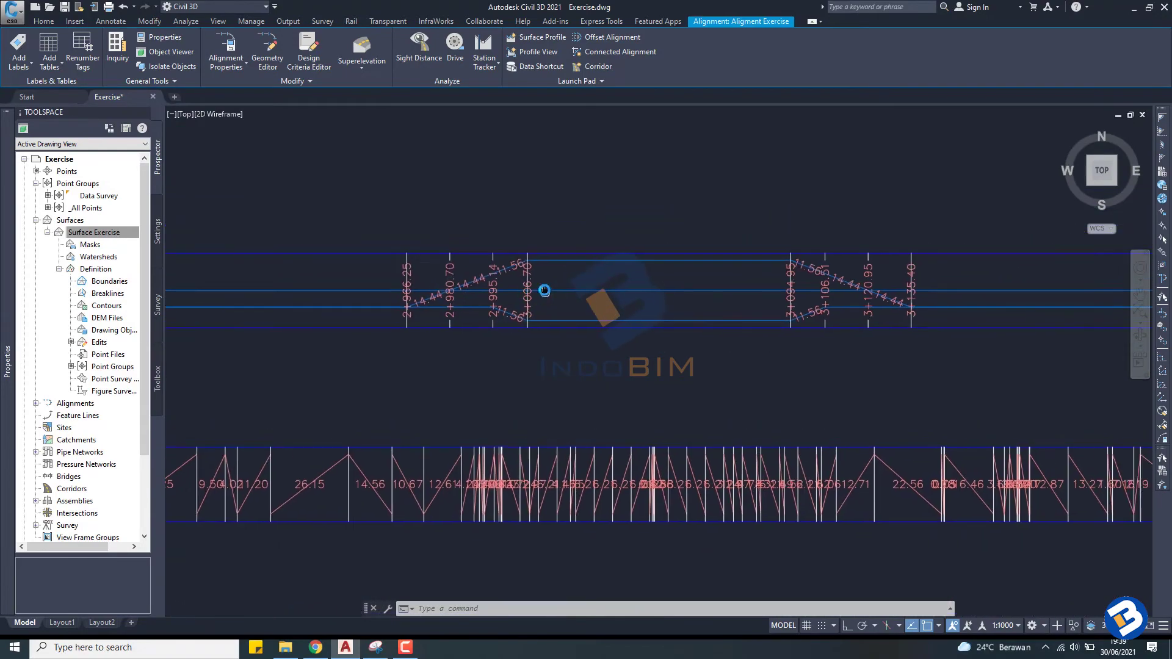
scroll(776, 278, up, 5)
scroll(775, 277, down, 3)
scroll(775, 278, down, 5)
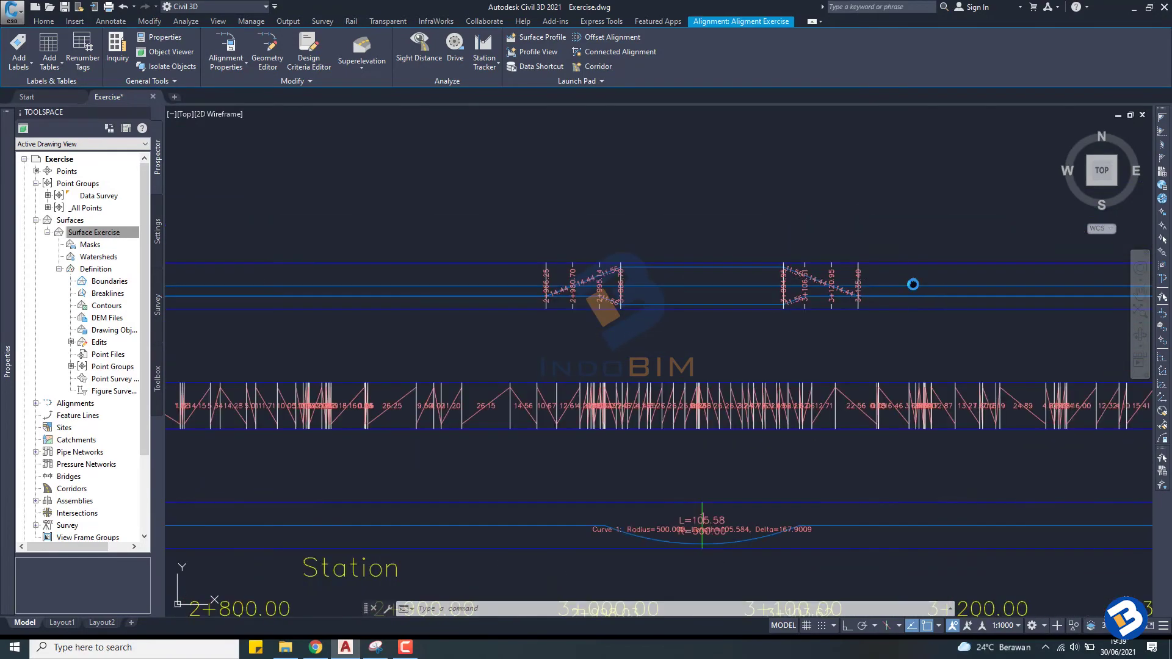
middle_drag(914, 283, 665, 282)
scroll(663, 287, up, 3)
scroll(610, 336, up, 5)
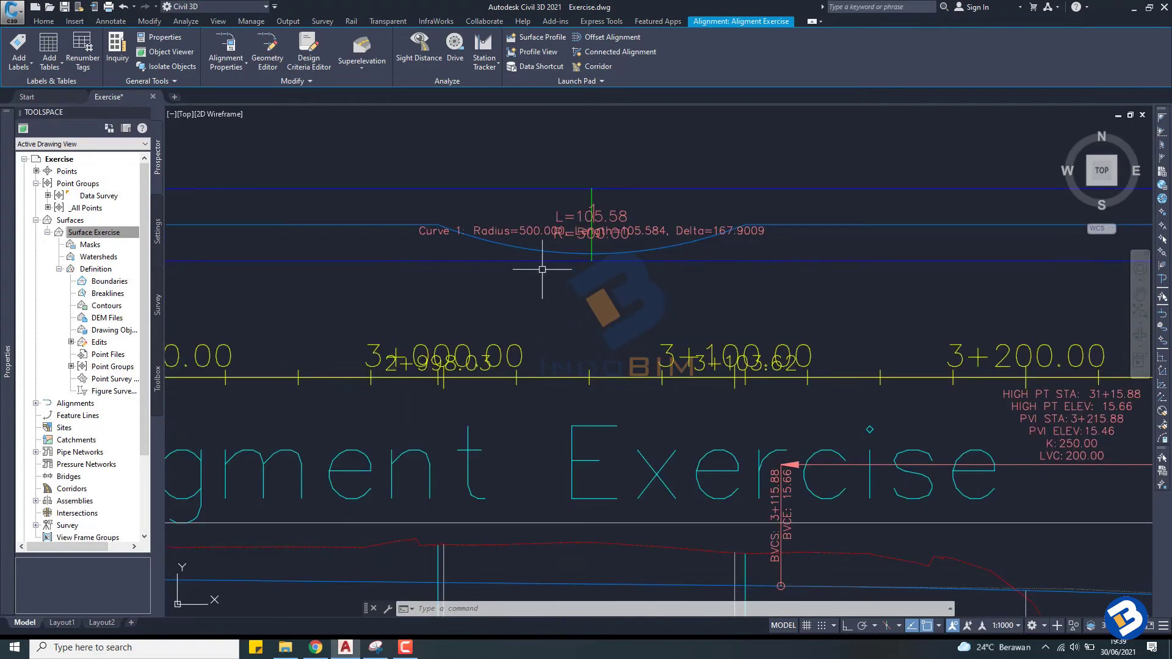
scroll(654, 244, down, 5)
middle_drag(708, 247, 482, 305)
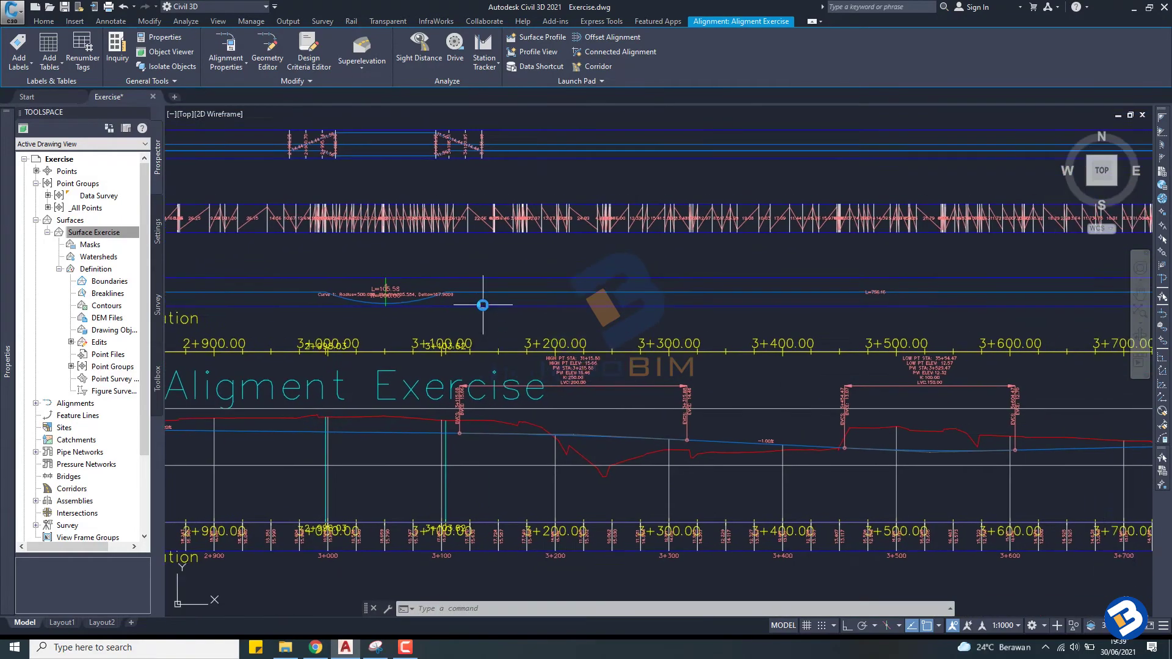
scroll(693, 275, down, 3)
scroll(694, 278, down, 2)
scroll(916, 314, up, 5)
middle_drag(930, 315, 526, 357)
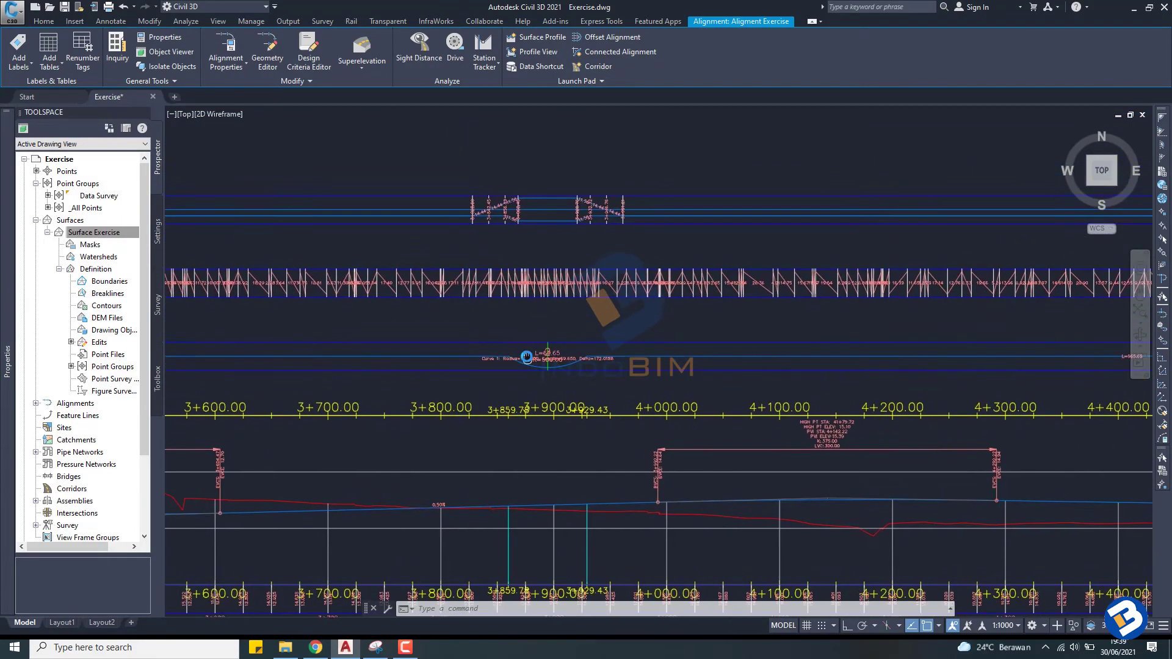
scroll(522, 360, up, 1)
scroll(506, 362, up, 3)
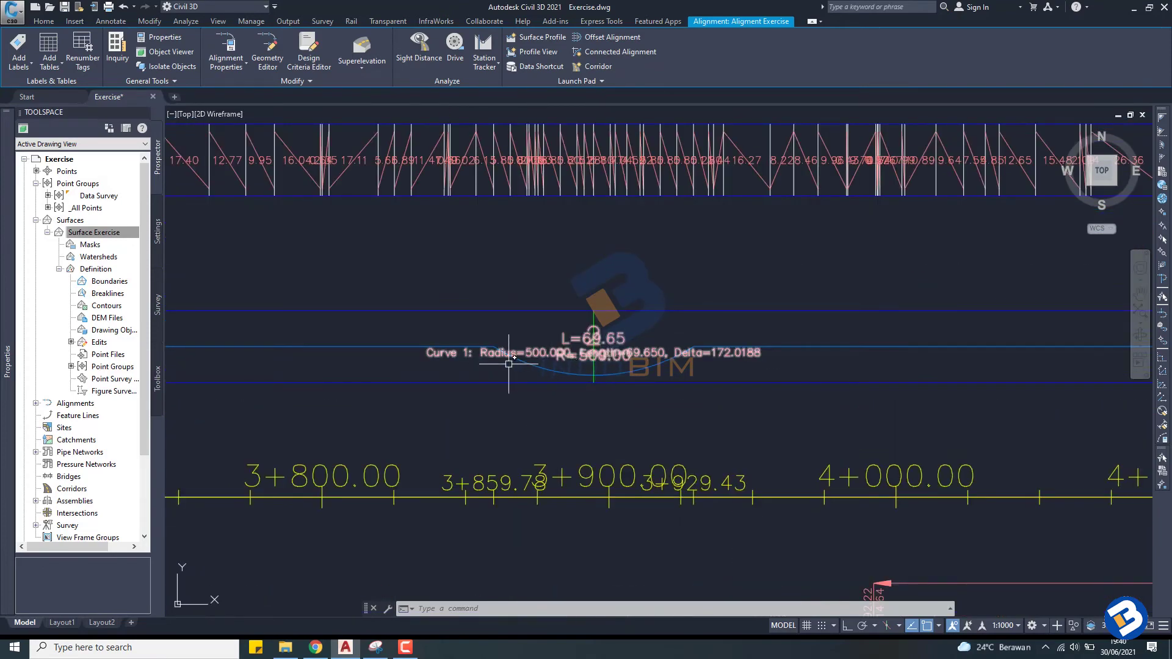
scroll(492, 354, up, 3)
scroll(554, 348, down, 5)
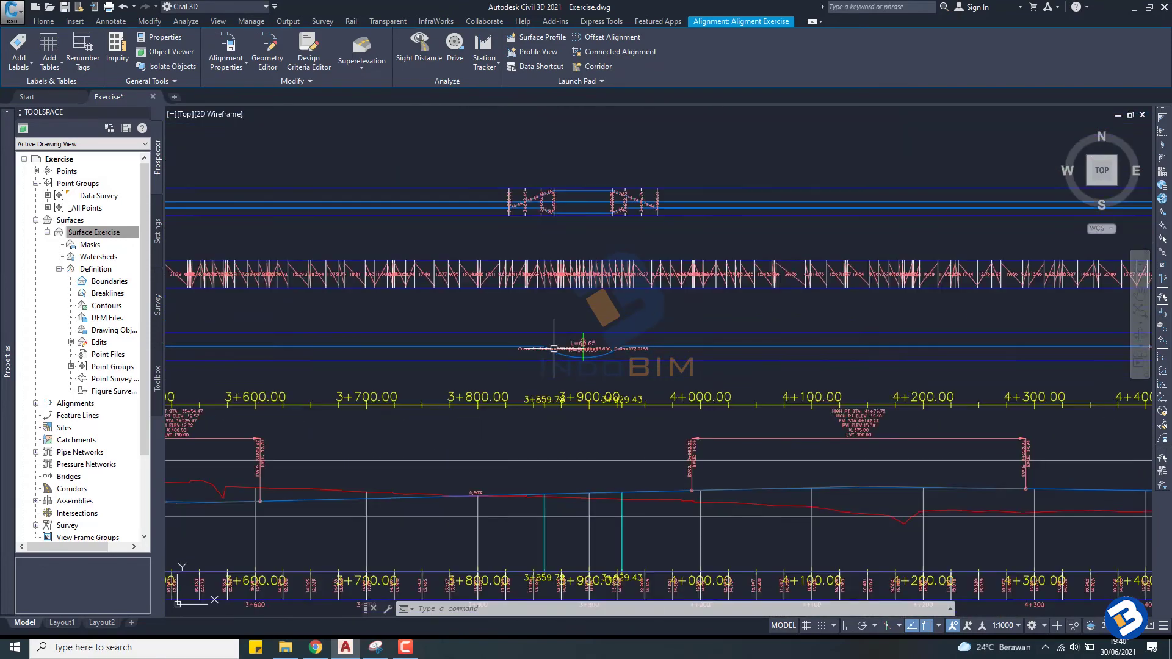
middle_drag(825, 328, 442, 363)
scroll(442, 364, down, 2)
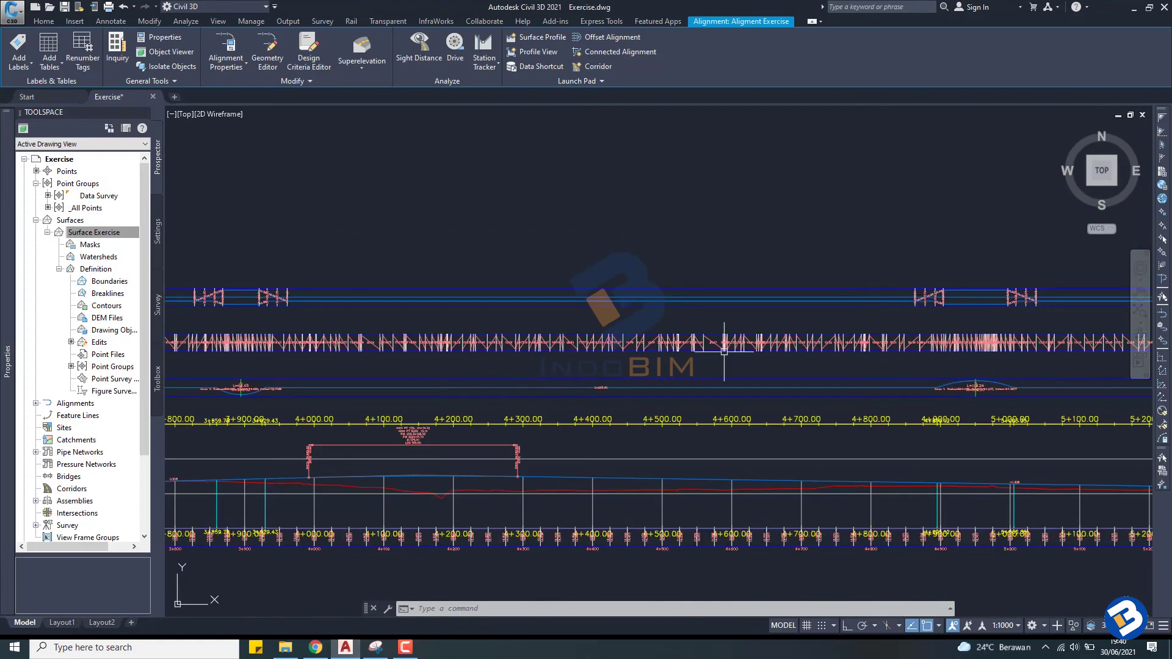
middle_drag(989, 352, 749, 359)
scroll(749, 358, down, 4)
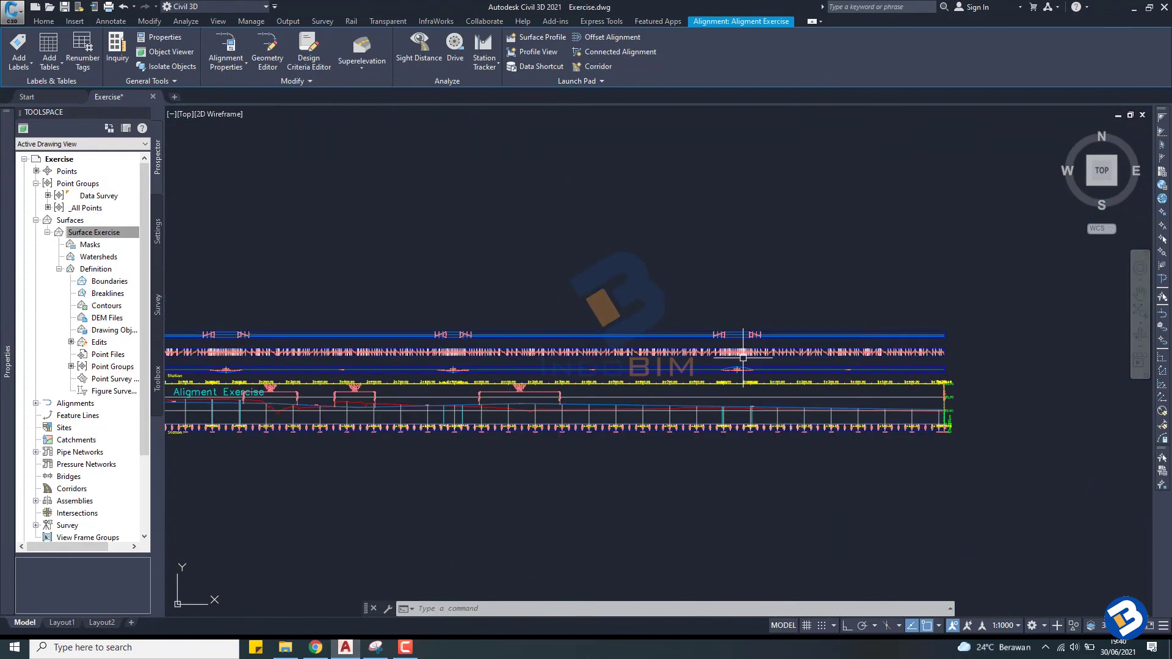
scroll(745, 378, up, 5)
scroll(748, 356, up, 2)
scroll(735, 356, down, 5)
scroll(735, 357, up, 3)
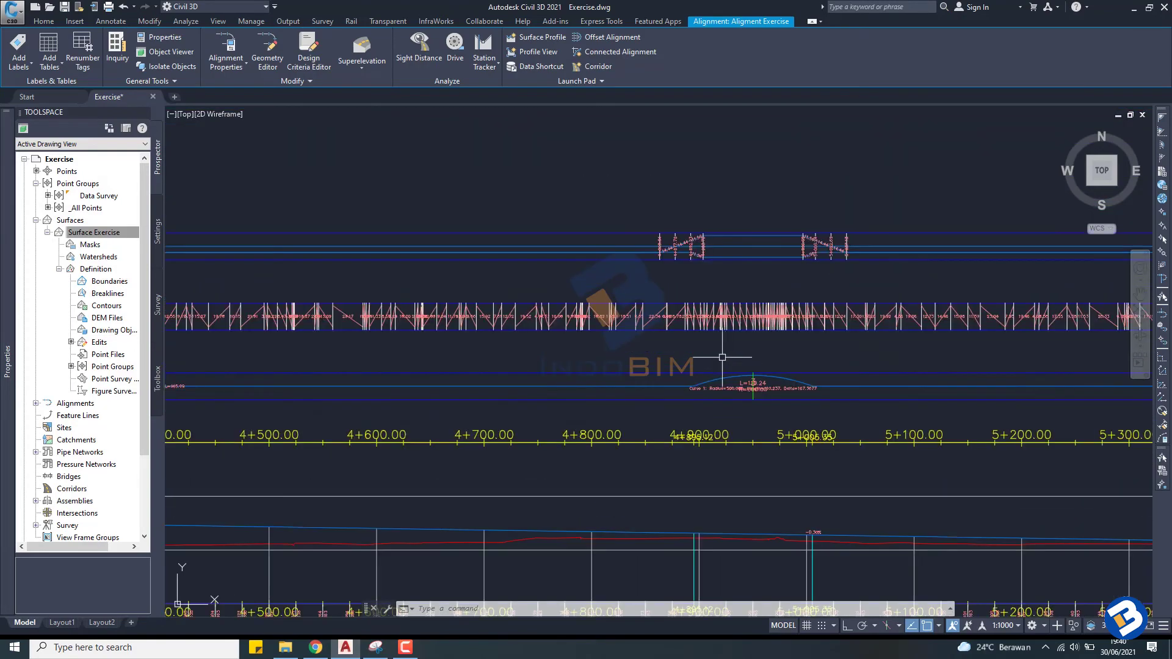
scroll(667, 249, up, 3)
scroll(662, 241, up, 2)
middle_drag(662, 241, 668, 331)
scroll(668, 331, down, 4)
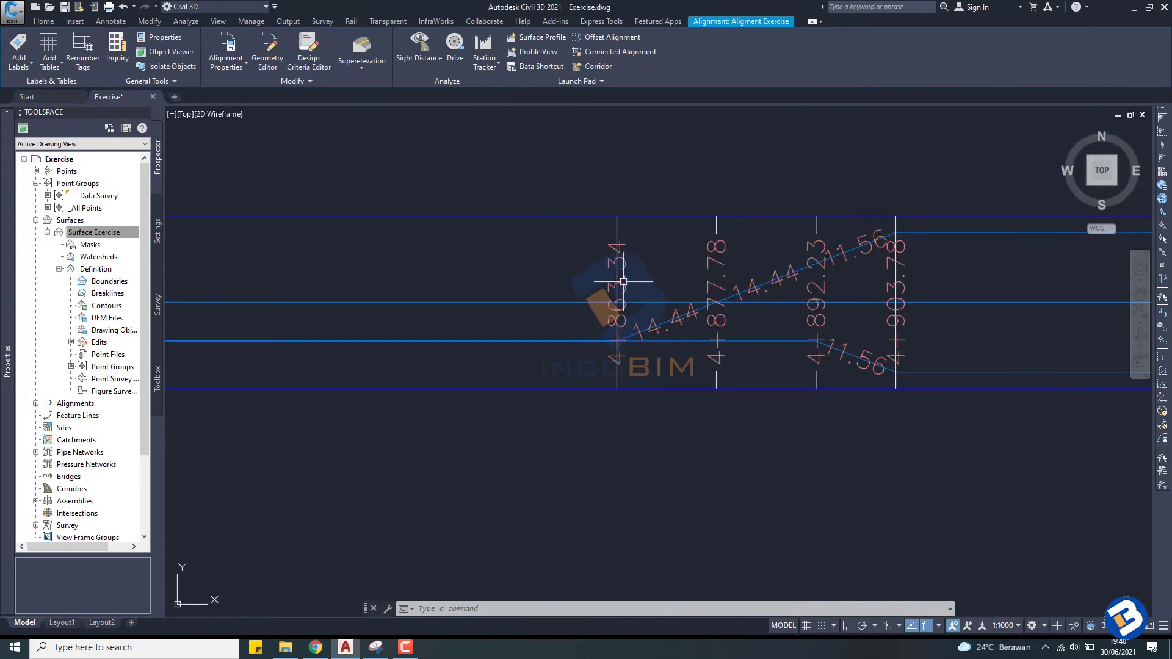
scroll(655, 338, up, 2)
scroll(656, 336, down, 3)
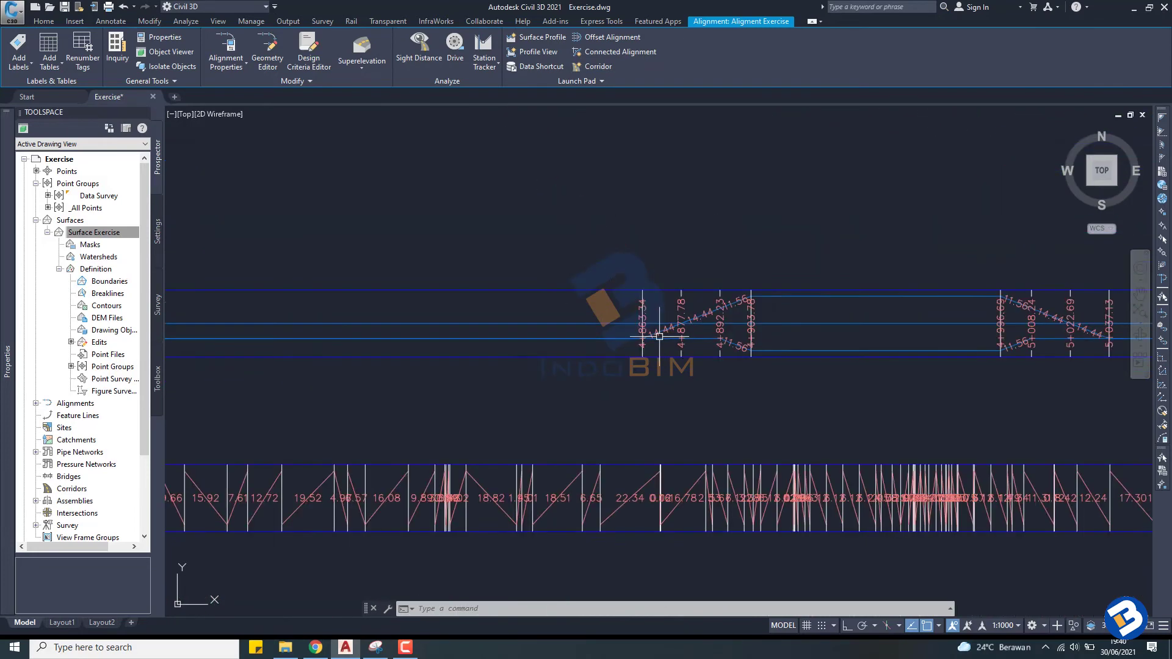
middle_drag(785, 336, 568, 376)
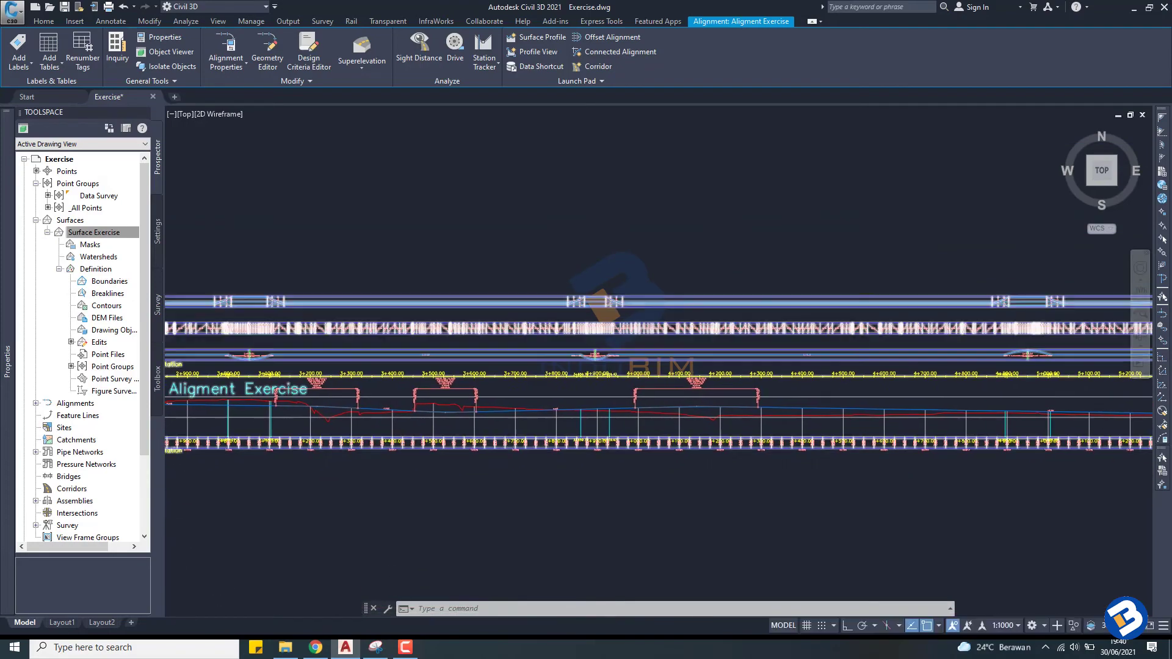
scroll(733, 342, down, 3)
scroll(734, 345, down, 2)
scroll(734, 341, down, 2)
scroll(735, 343, up, 5)
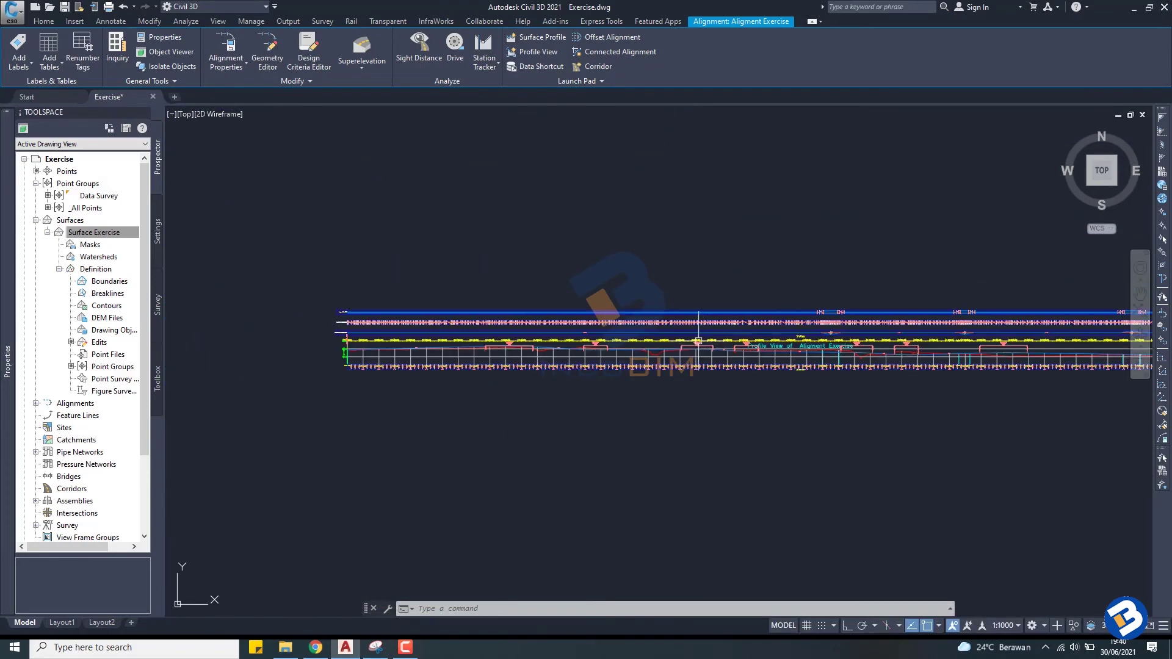
scroll(917, 298, up, 2)
scroll(662, 332, down, 6)
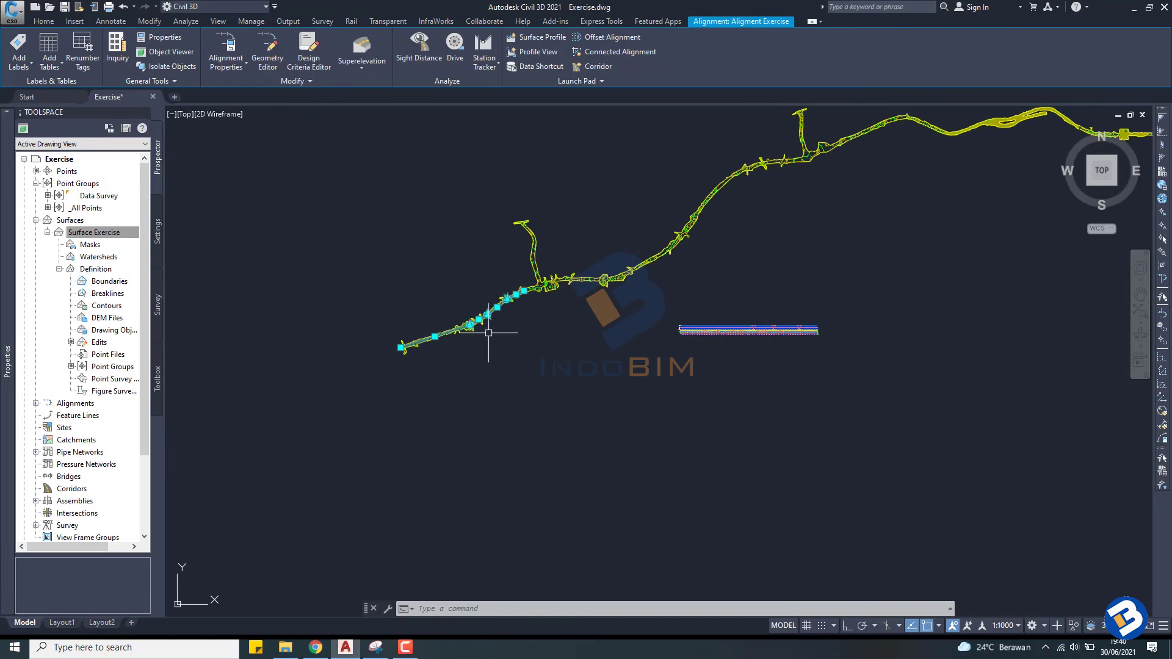
scroll(489, 333, up, 2)
scroll(489, 333, up, 2)
scroll(476, 287, up, 2)
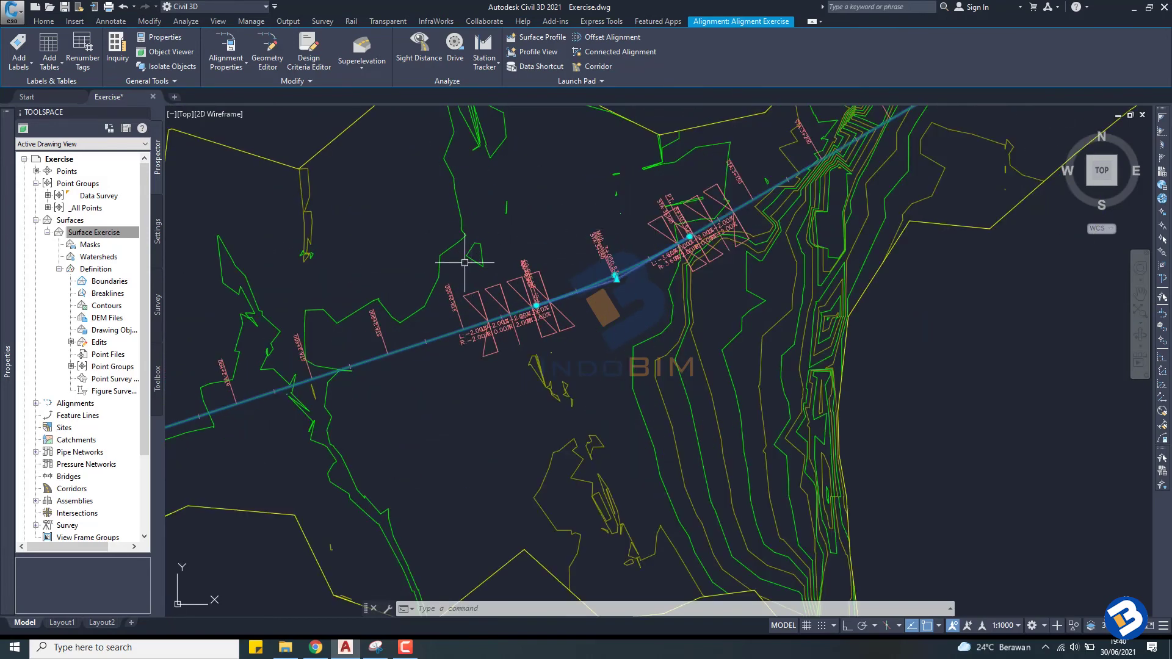
scroll(612, 244, up, 1)
scroll(589, 330, up, 1)
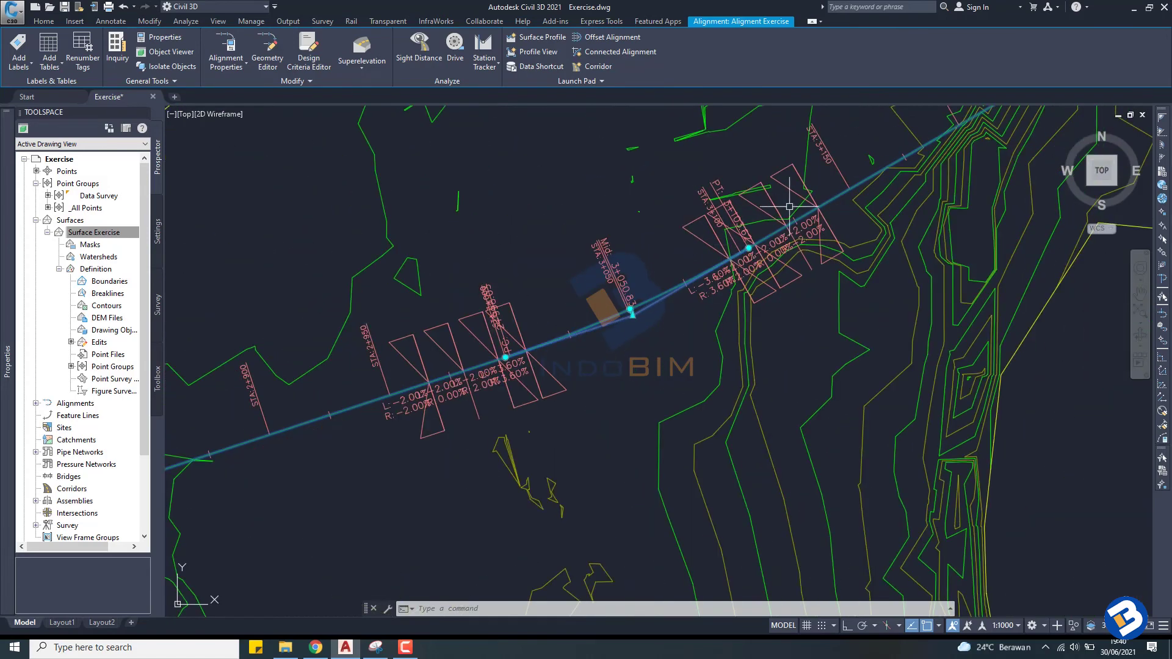
scroll(598, 321, down, 3)
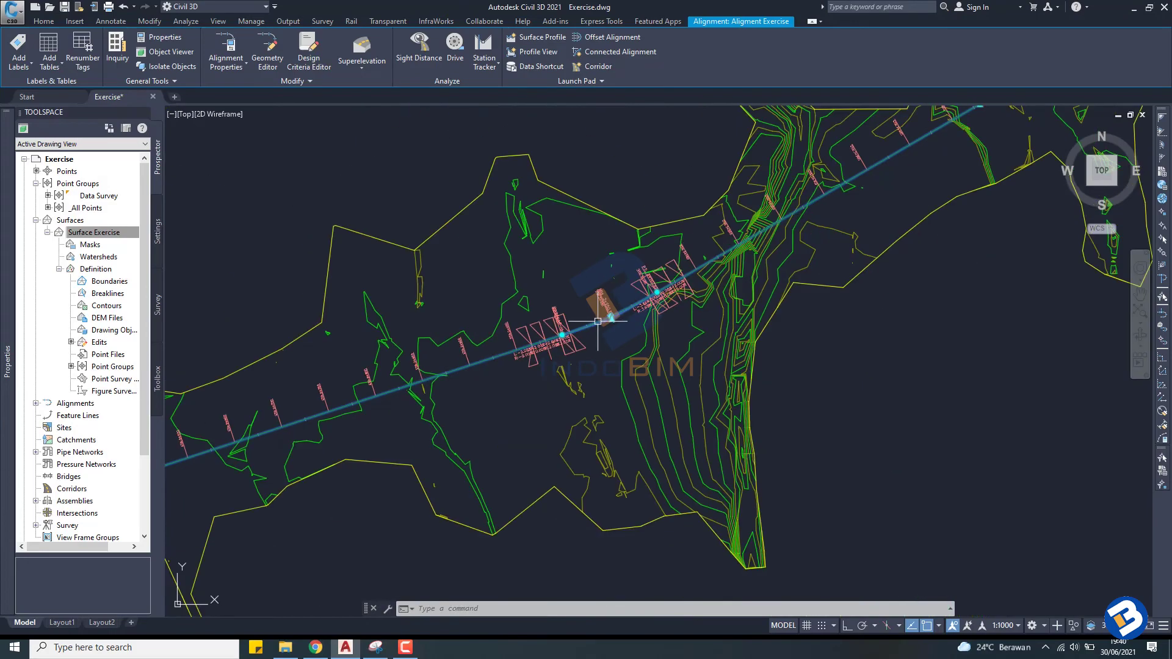
scroll(624, 315, down, 1)
scroll(611, 312, down, 3)
scroll(604, 323, down, 1)
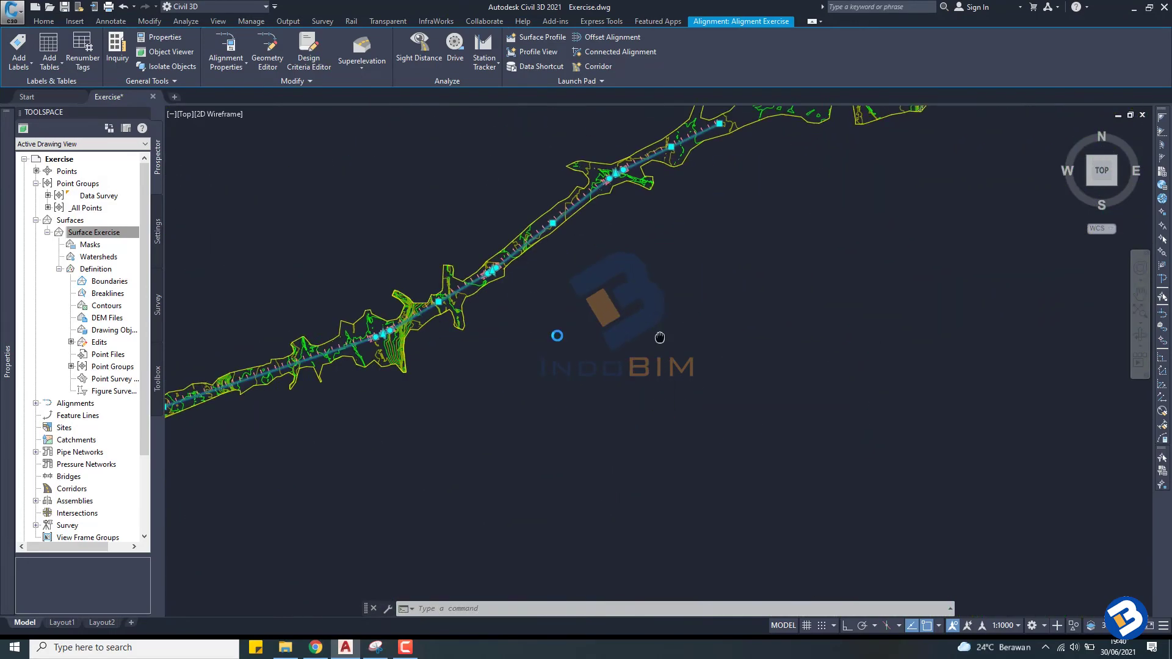
scroll(584, 334, down, 1)
middle_drag(585, 334, 458, 340)
scroll(798, 336, up, 1)
scroll(819, 356, up, 3)
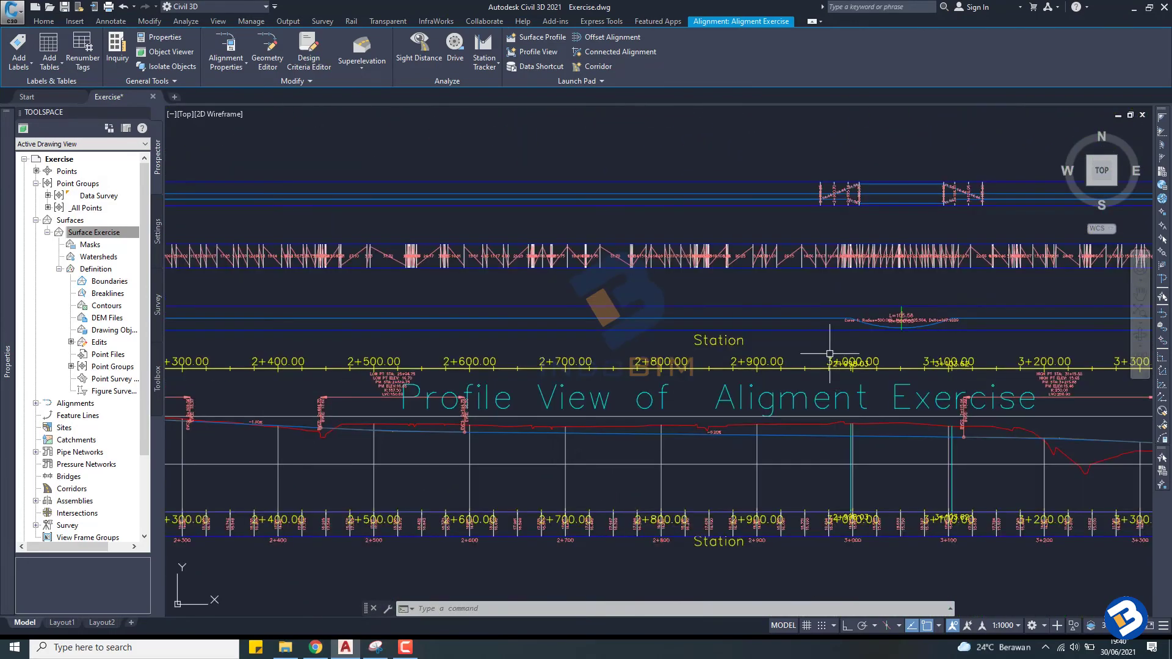
middle_drag(819, 356, 635, 378)
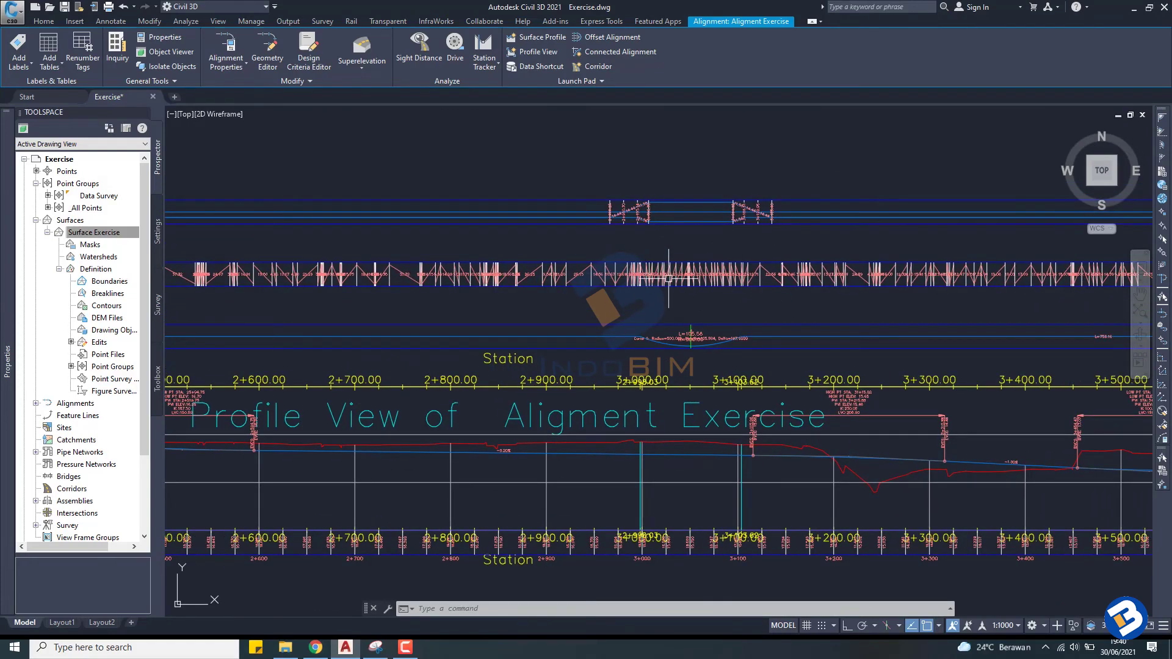
middle_drag(696, 270, 518, 338)
scroll(611, 330, down, 1)
scroll(549, 314, down, 1)
scroll(693, 318, down, 1)
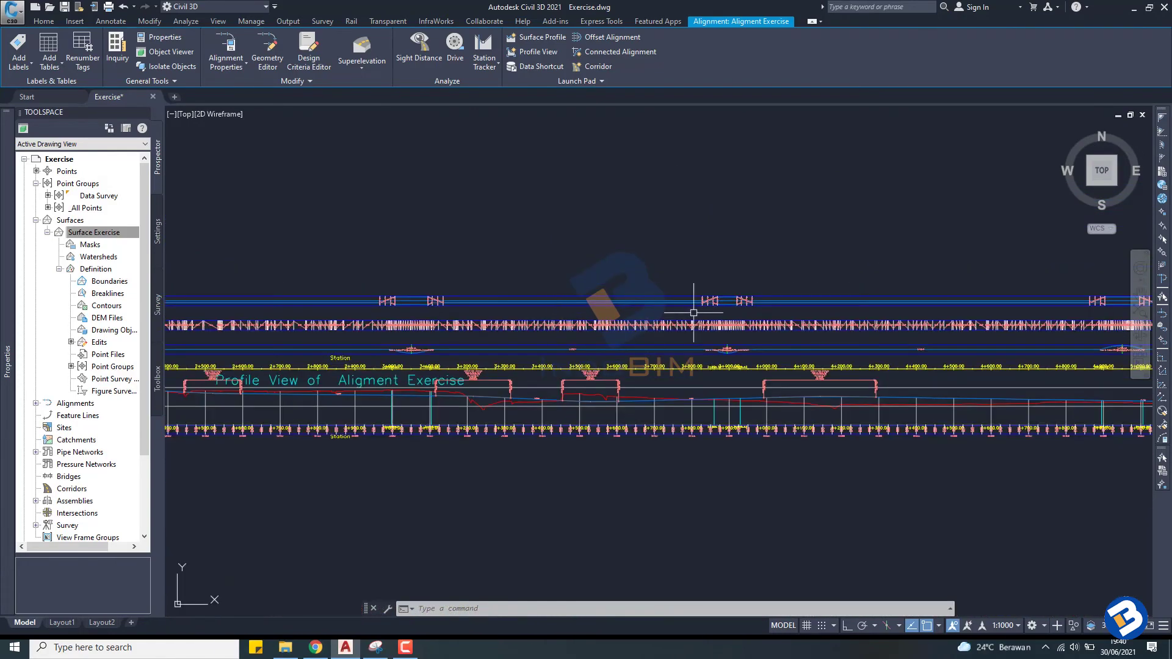
scroll(693, 311, up, 1)
scroll(688, 310, up, 1)
scroll(740, 319, down, 1)
middle_drag(741, 319, 570, 327)
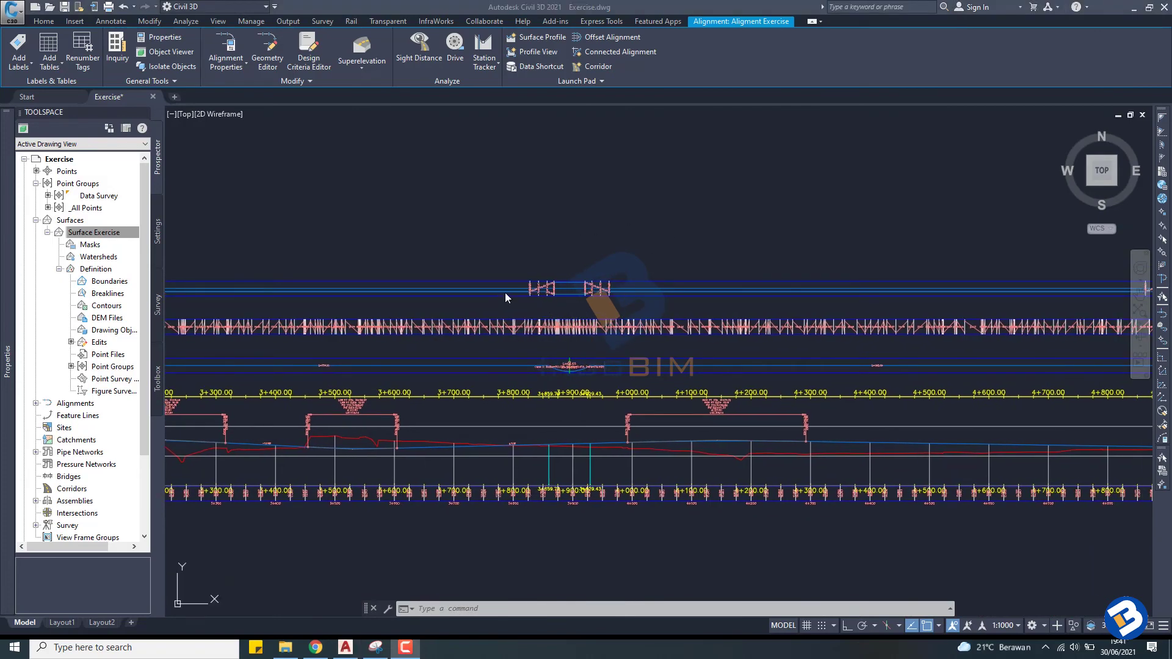
- Open the Superelevation Tabular Editor from the Alignment tab's Superelevation menu
click(361, 68)
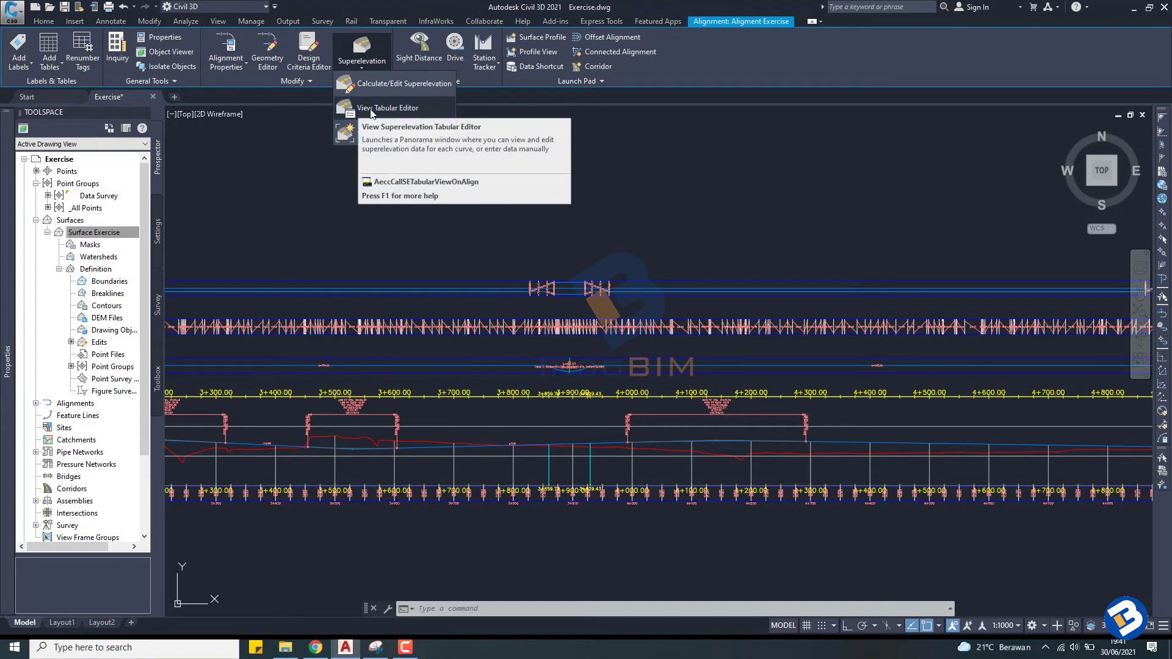
click(370, 113)
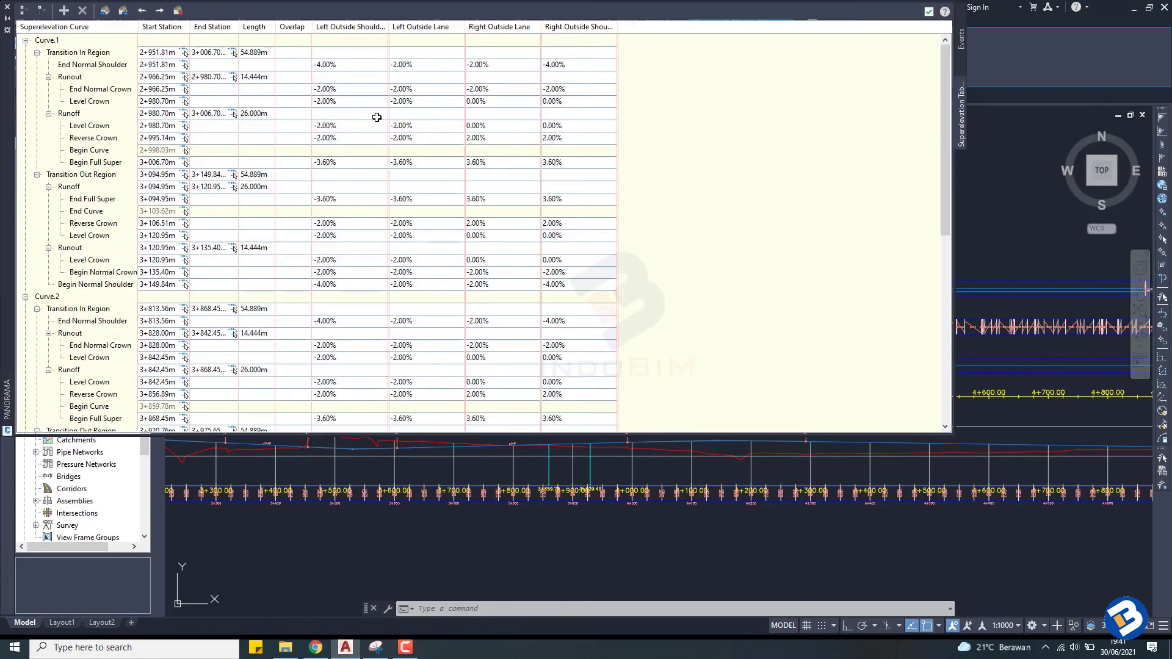
scroll(399, 192, down, 3)
scroll(401, 195, up, 3)
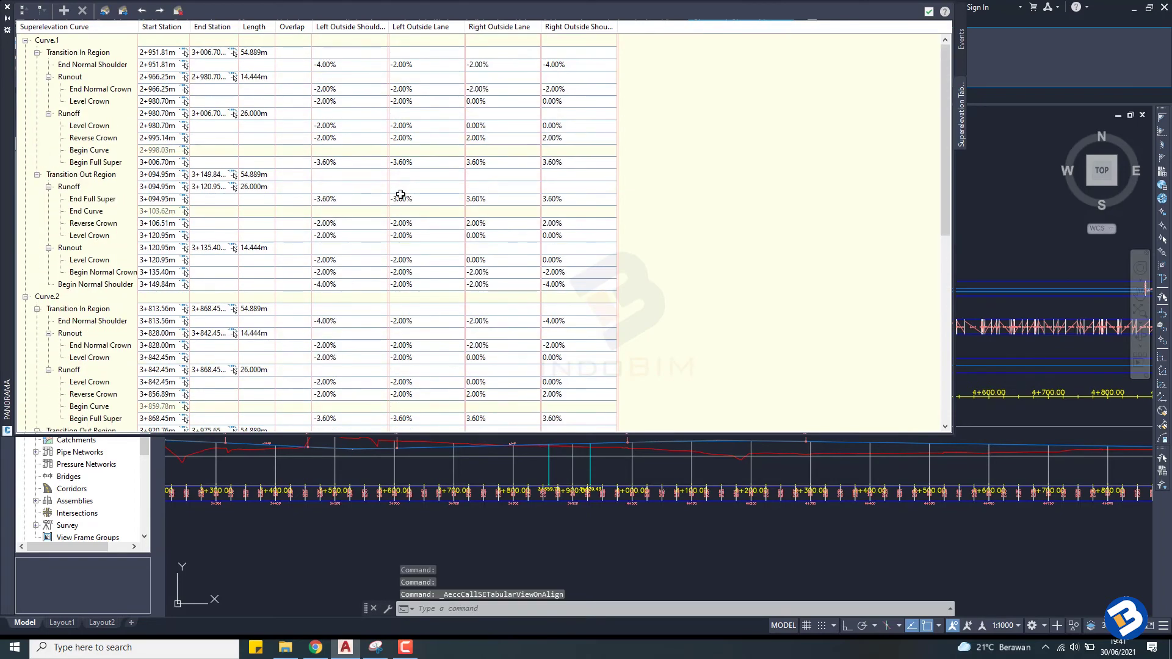
scroll(339, 160, down, 1)
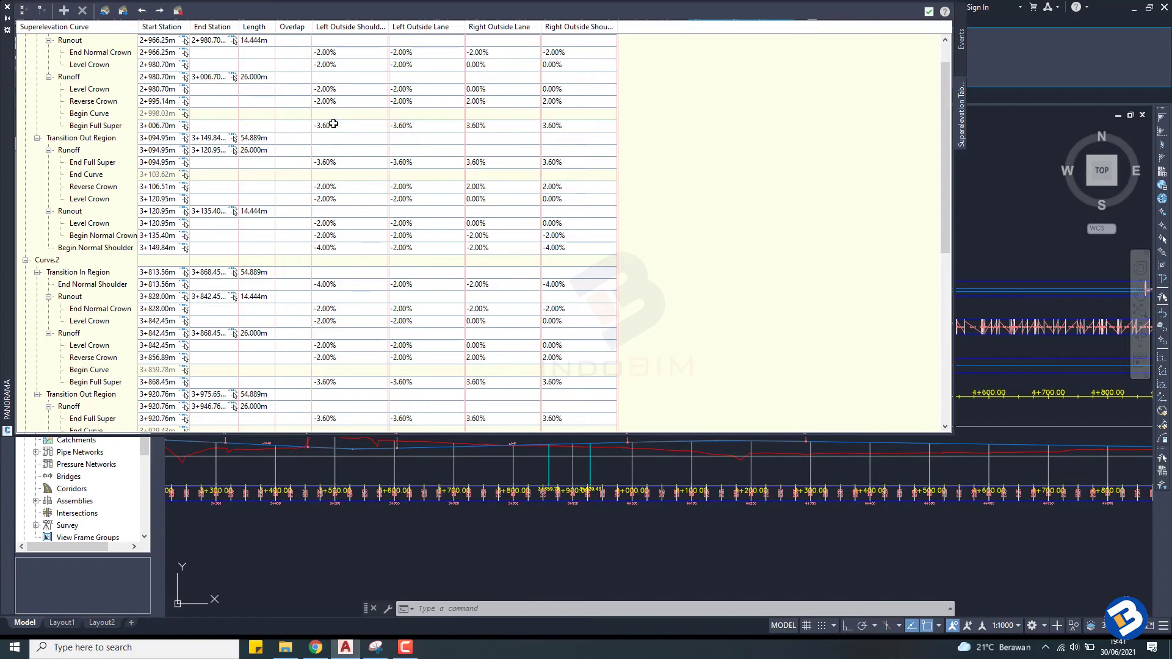
- Scroll through the Curve.1 to Curve.3 rows with 3.60% full super, then close the table
scroll(317, 131, down, 1)
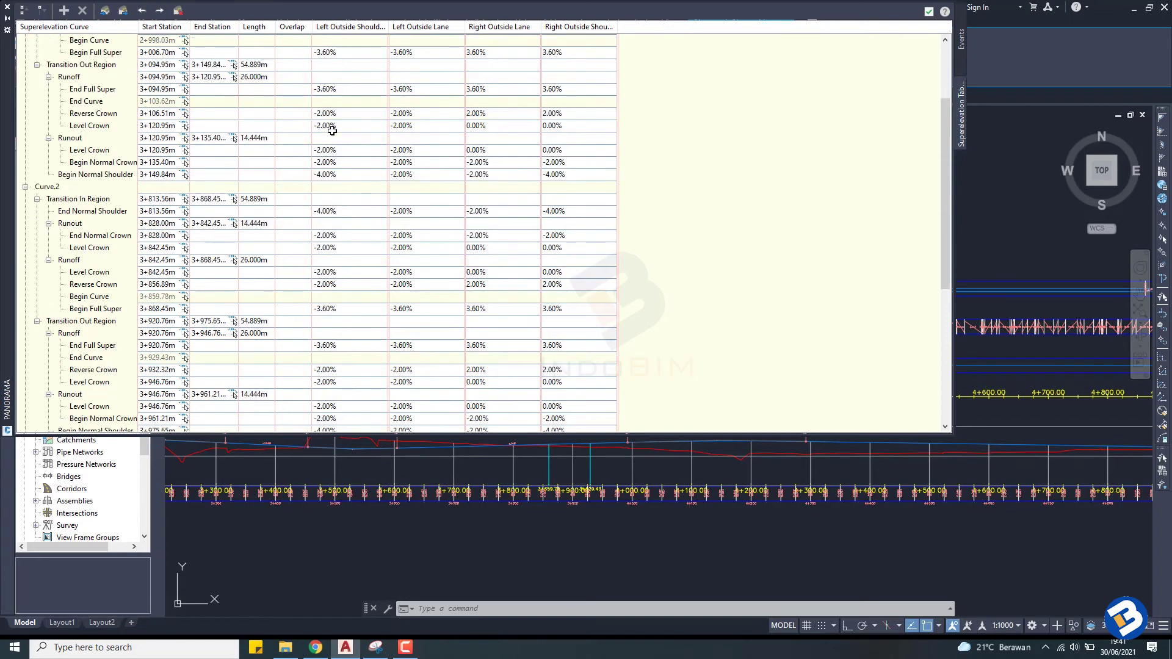
scroll(293, 132, down, 1)
scroll(271, 133, down, 1)
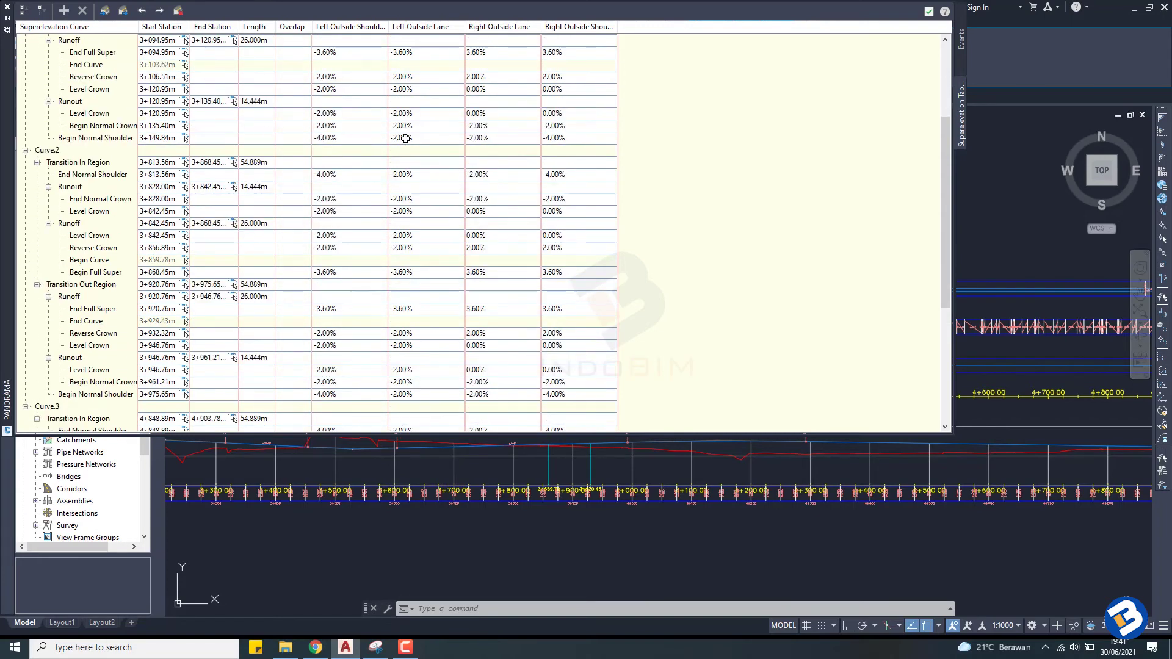
scroll(359, 140, down, 2)
scroll(359, 139, down, 2)
scroll(359, 139, down, 2)
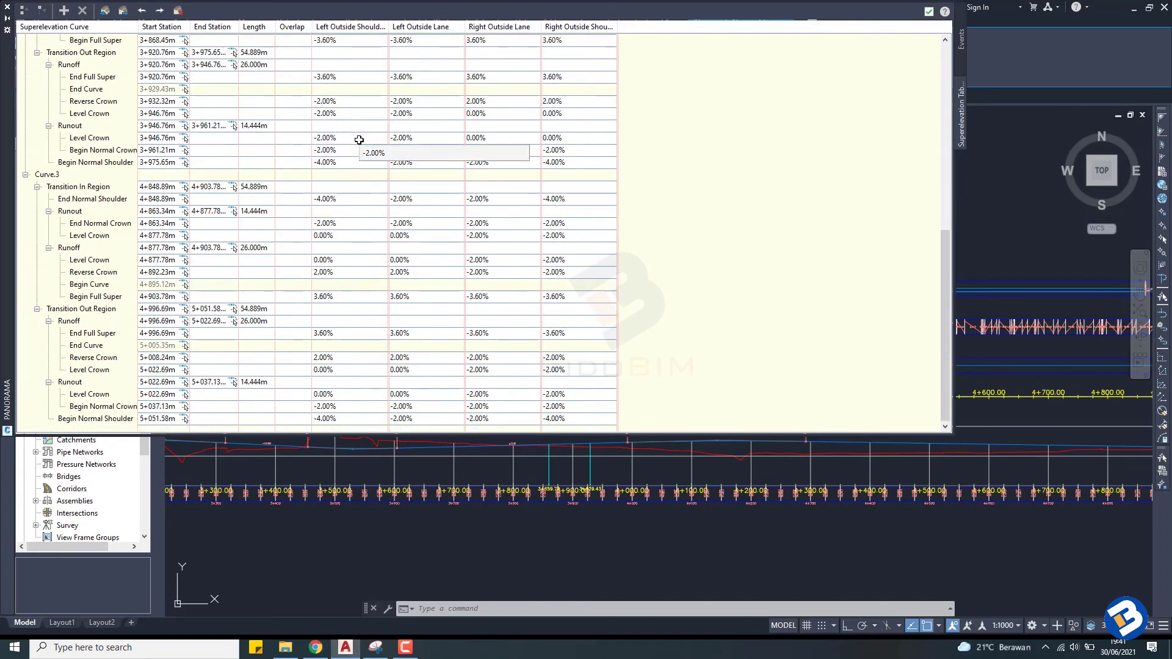
scroll(359, 140, up, 5)
scroll(194, 96, up, 5)
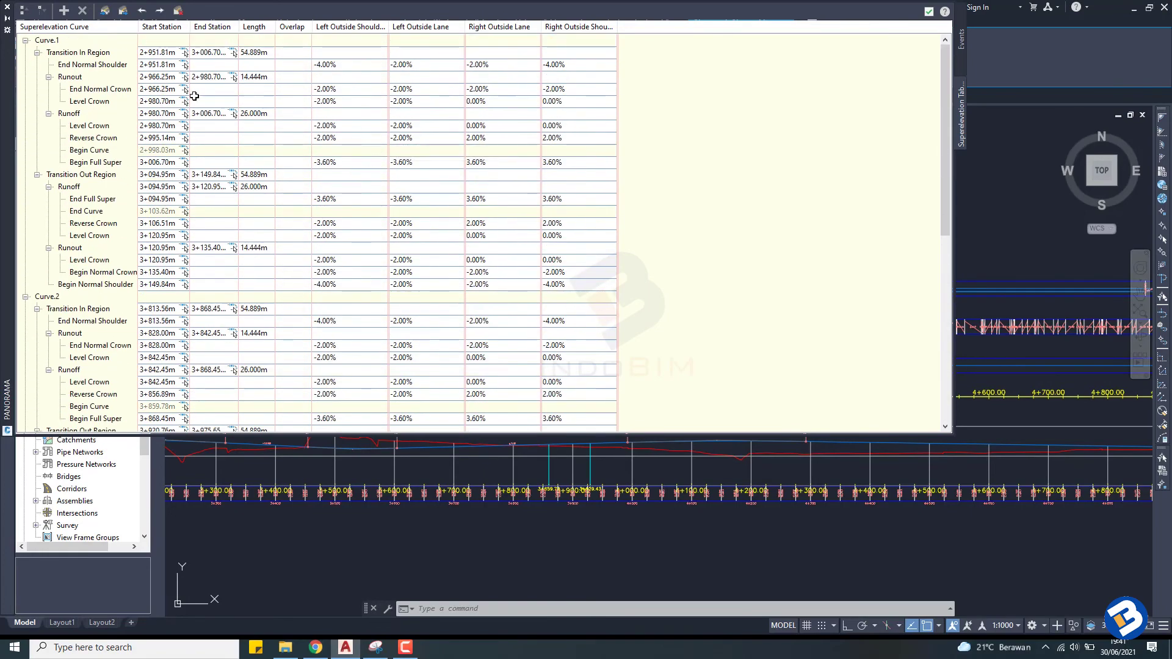
click(6, 10)
- Zoom out and pan the drawing left, clearing a stray selection
scroll(476, 254, down, 1)
scroll(480, 269, down, 1)
scroll(485, 289, down, 1)
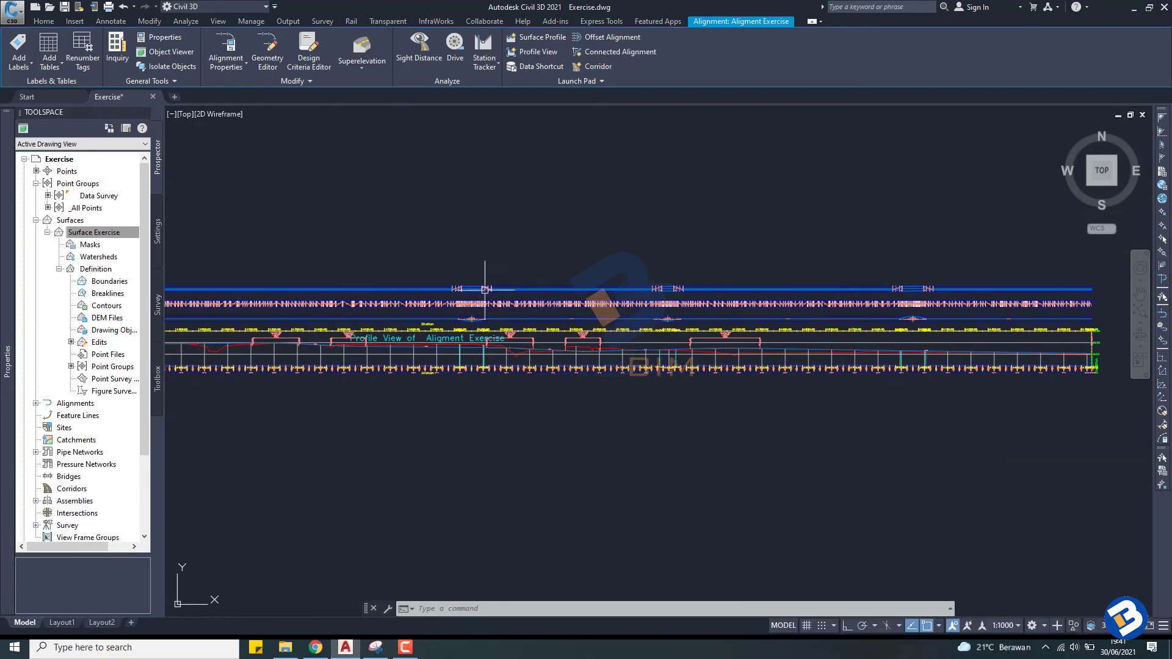
click(435, 274)
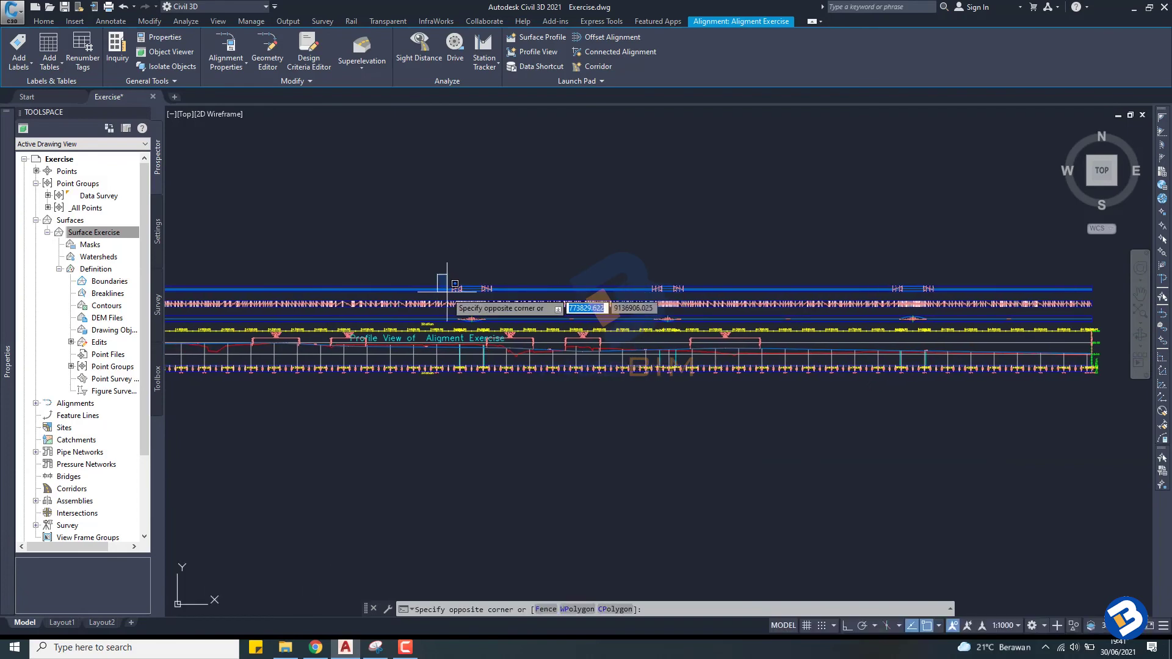
scroll(496, 295, up, 3)
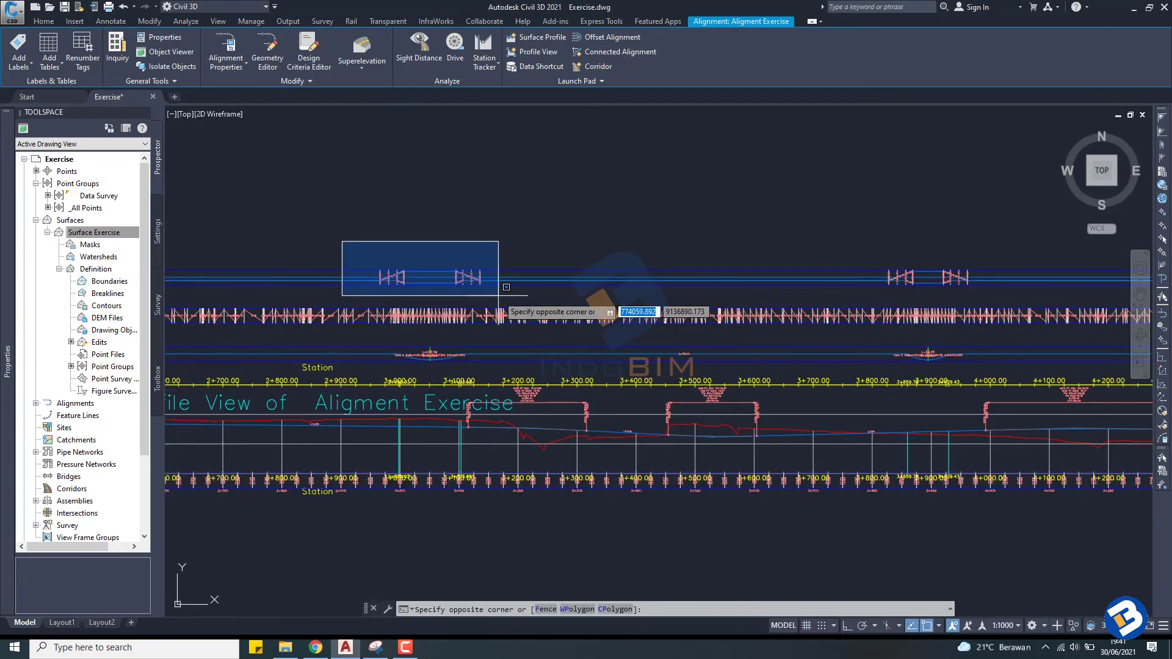
click(506, 287)
middle_drag(805, 233, 515, 253)
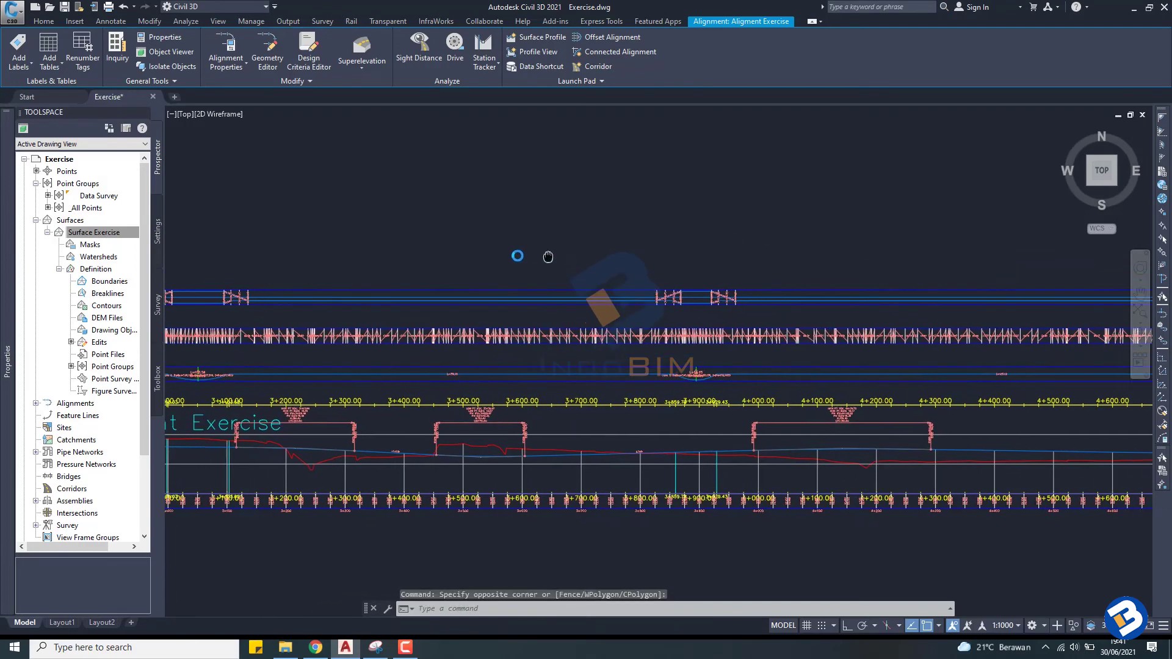
click(538, 248)
click(713, 296)
- Zoom and pan to frame the profile view showing all three curves' superelevation transitions
scroll(516, 301, down, 2)
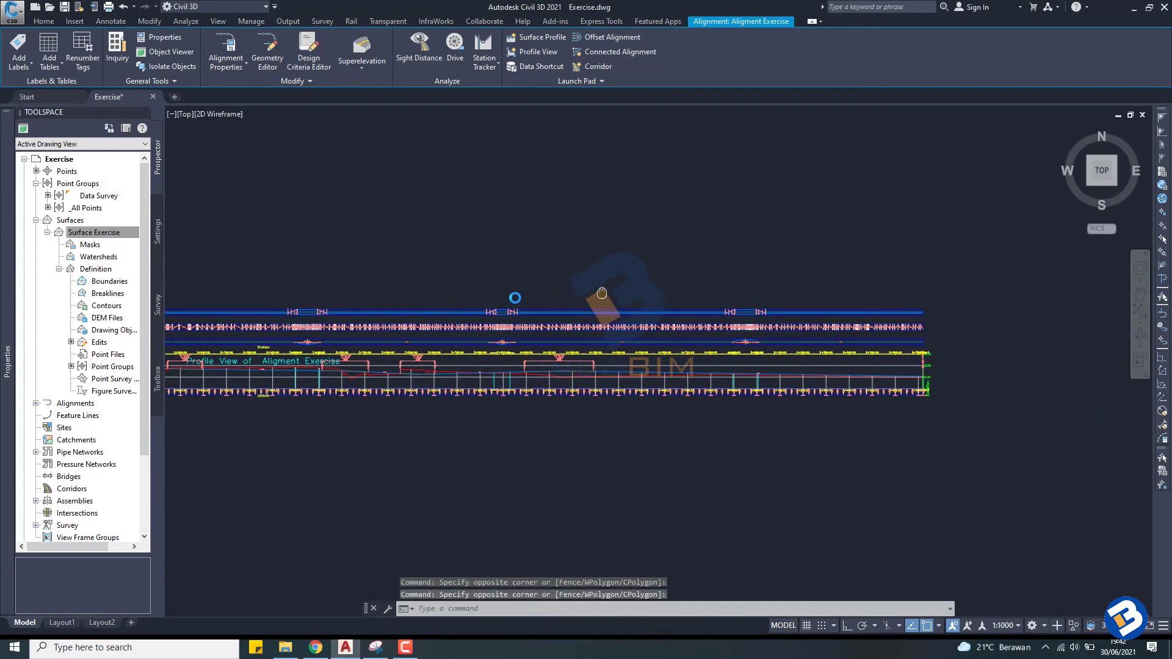
scroll(506, 306, up, 3)
scroll(500, 306, up, 2)
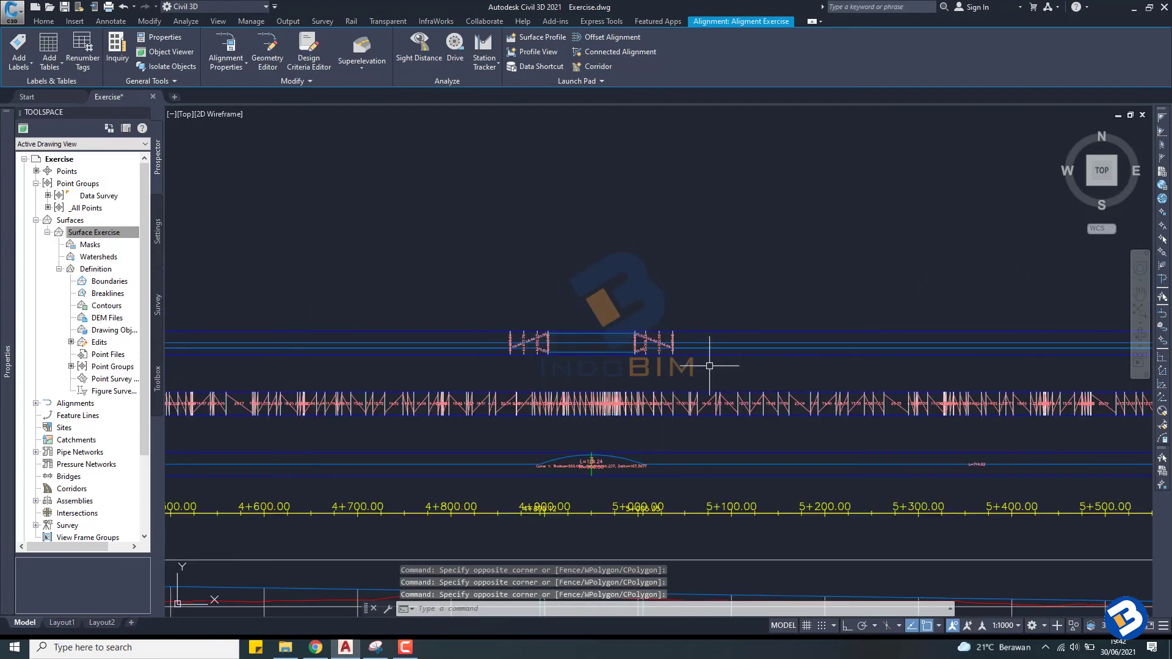
scroll(764, 311, down, 3)
middle_drag(755, 327, 774, 324)
scroll(770, 323, down, 2)
scroll(745, 309, down, 1)
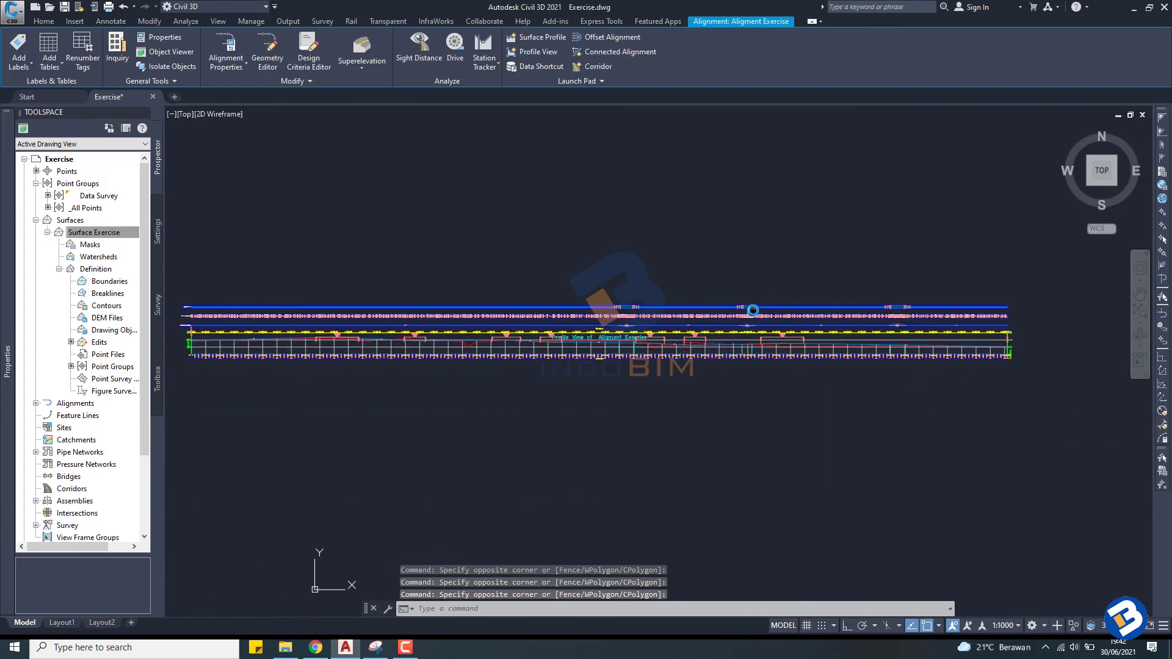
scroll(626, 284, down, 1)
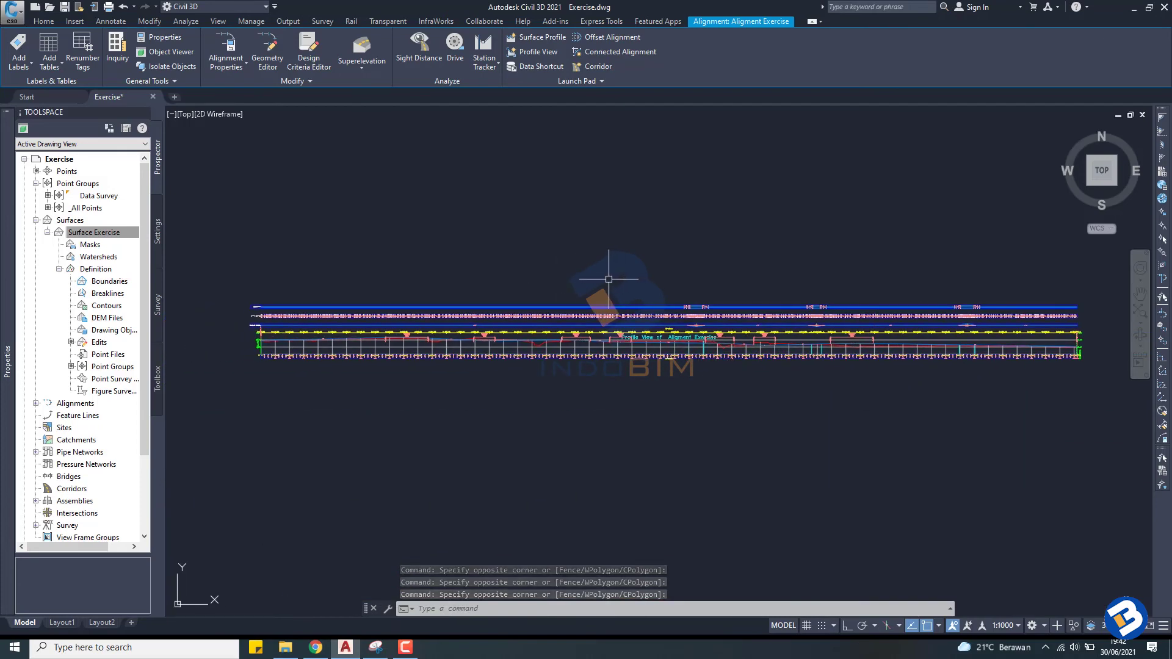
scroll(588, 319, up, 1)
scroll(588, 319, up, 2)
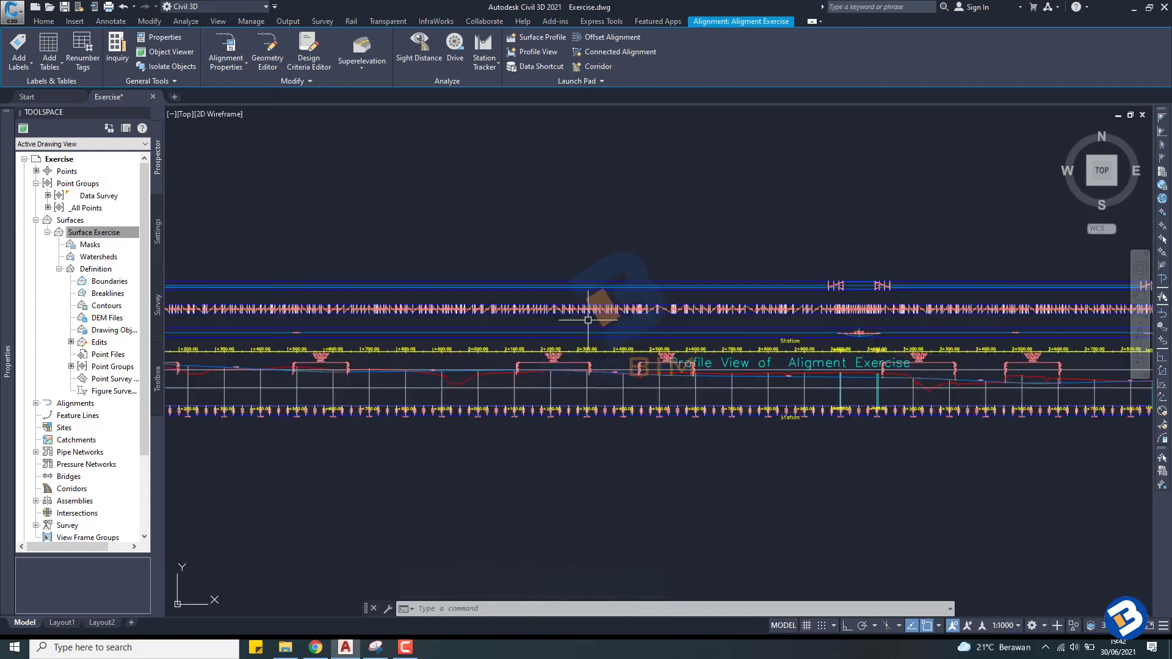
scroll(588, 319, up, 2)
scroll(588, 320, down, 1)
scroll(787, 323, down, 1)
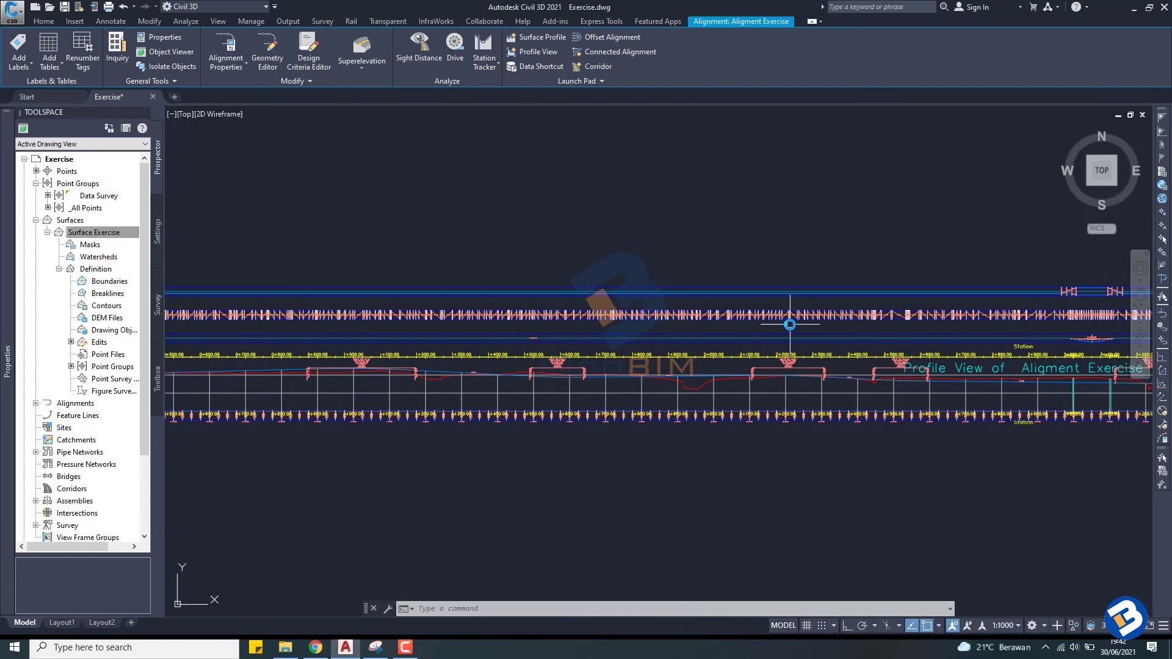
scroll(554, 321, down, 1)
scroll(700, 304, down, 1)
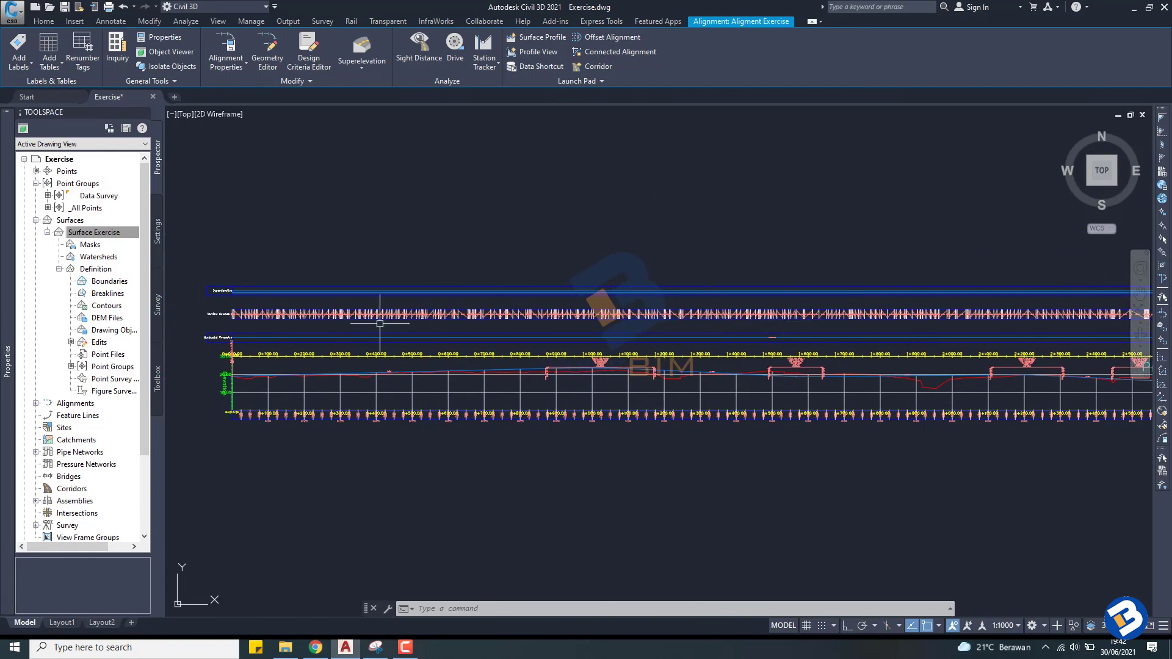
scroll(229, 292, up, 2)
scroll(228, 287, up, 1)
scroll(314, 288, up, 1)
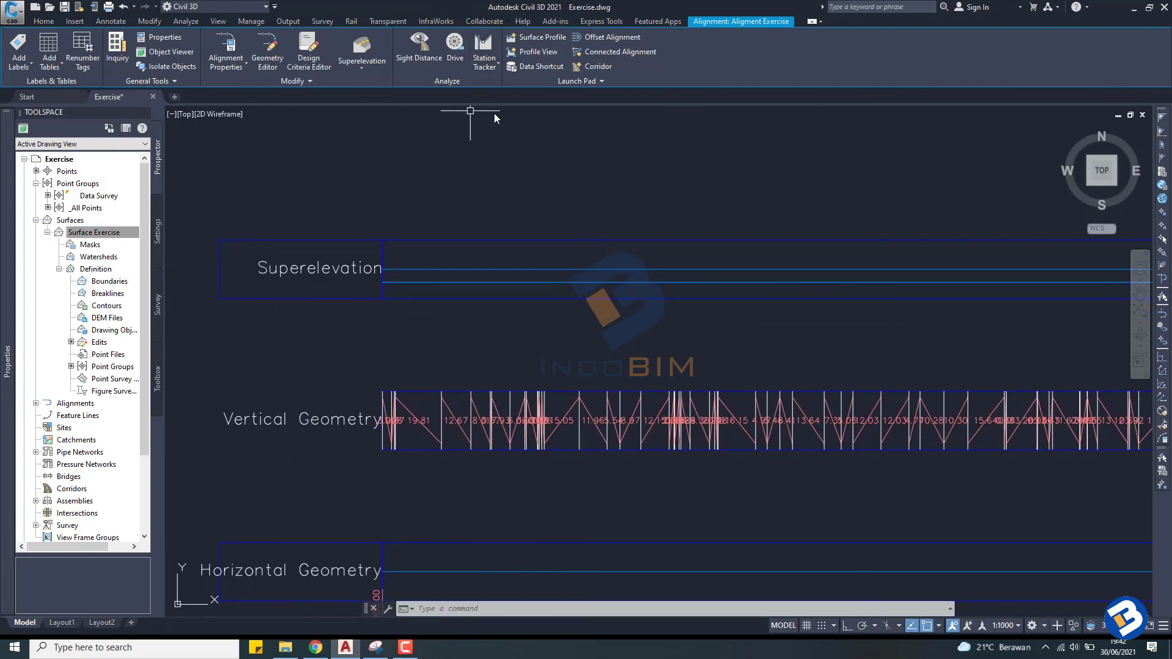
scroll(428, 244, down, 2)
scroll(404, 264, up, 3)
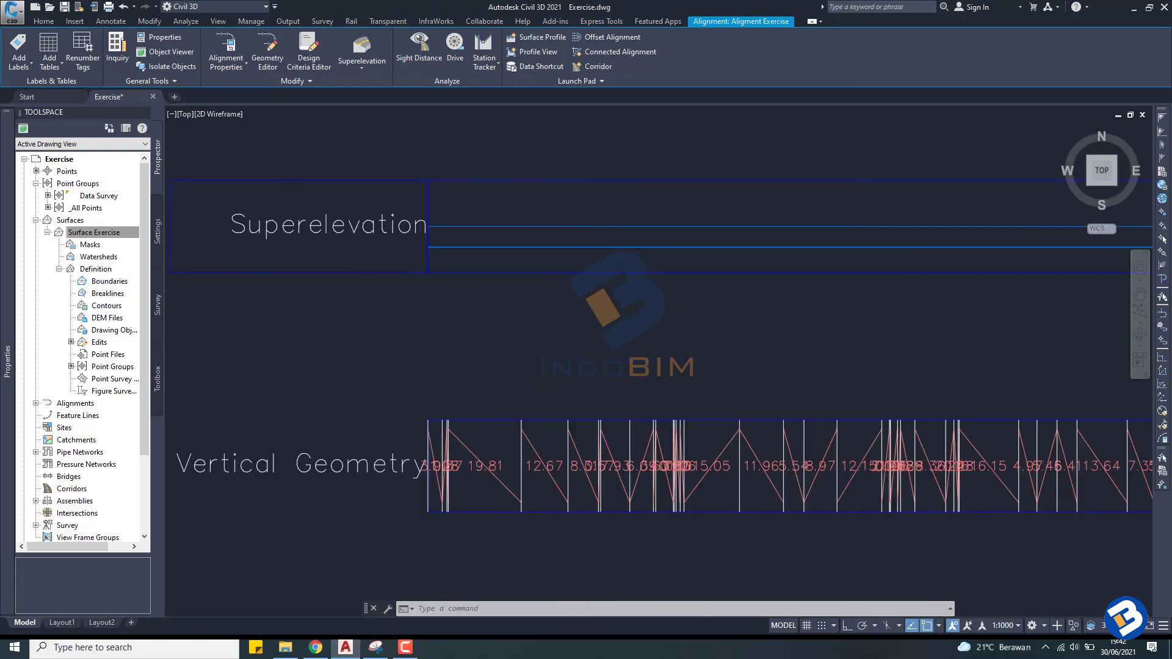
scroll(400, 257, down, 4)
middle_drag(773, 273, 739, 282)
scroll(712, 293, down, 2)
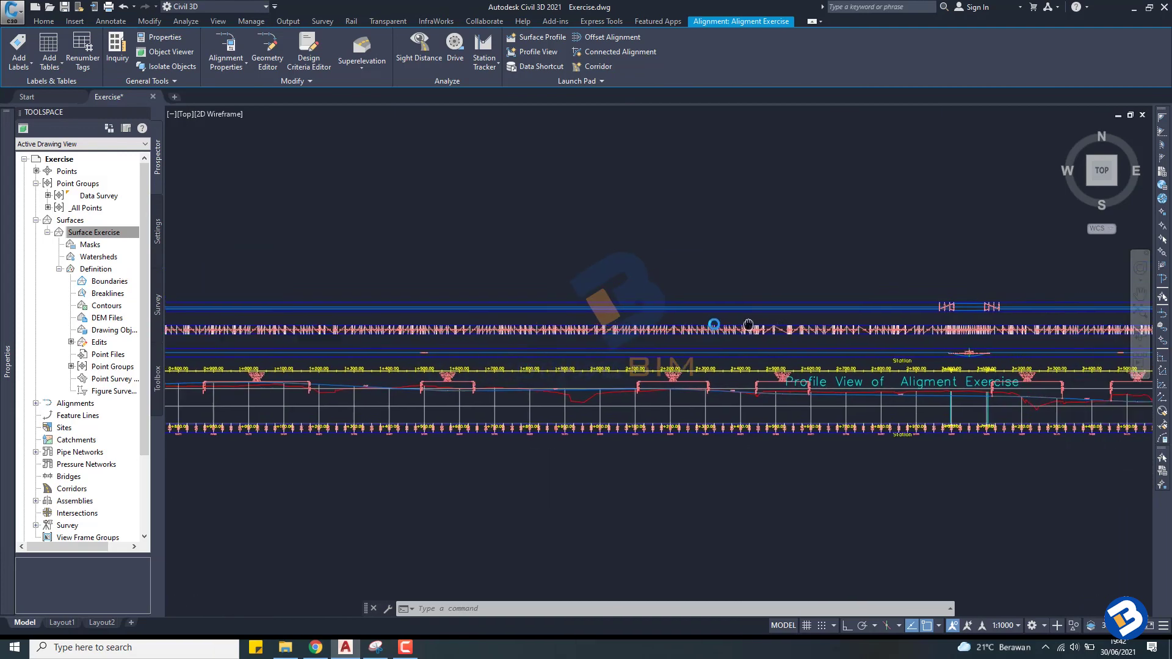
scroll(794, 323, up, 1)
scroll(763, 325, up, 3)
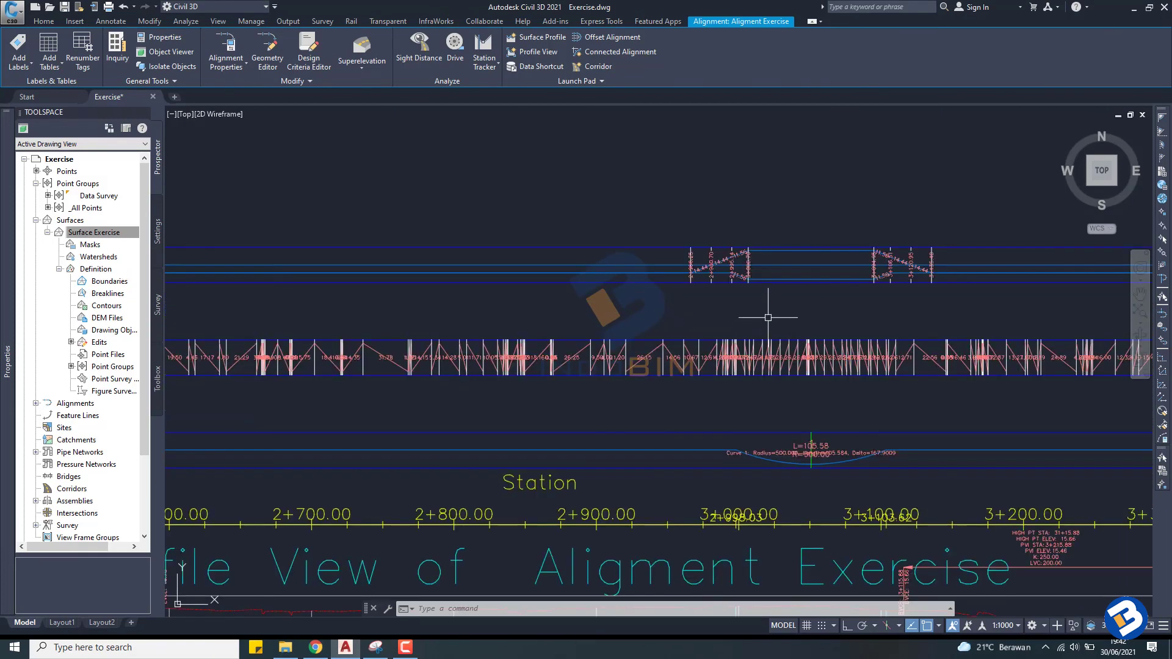
scroll(769, 318, down, 2)
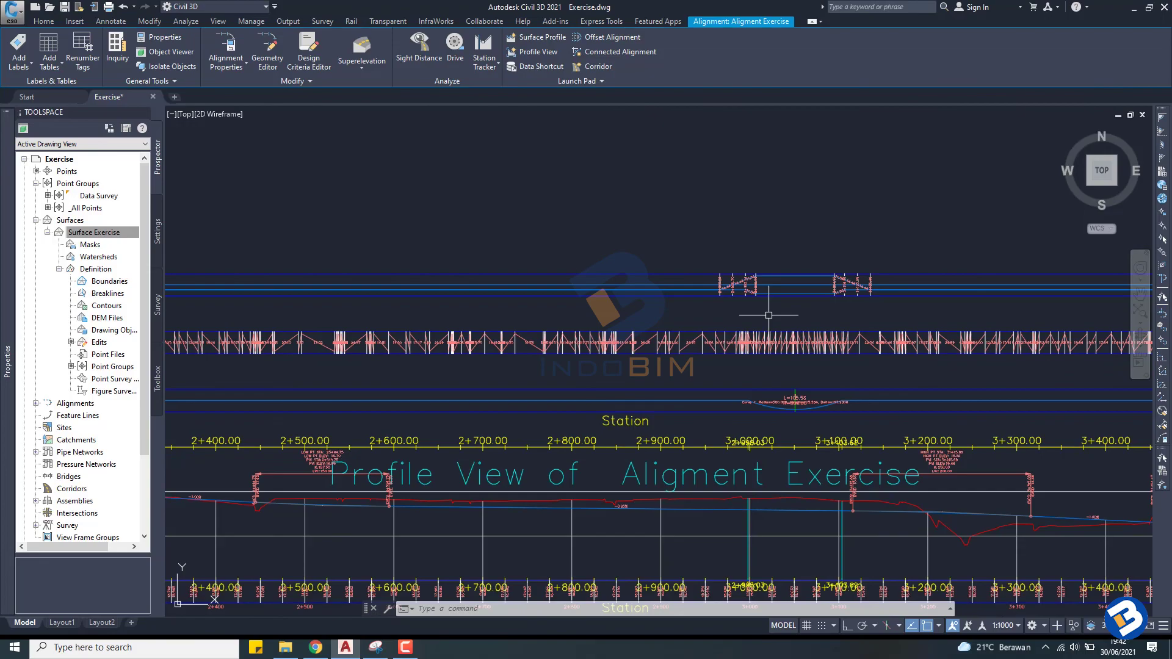